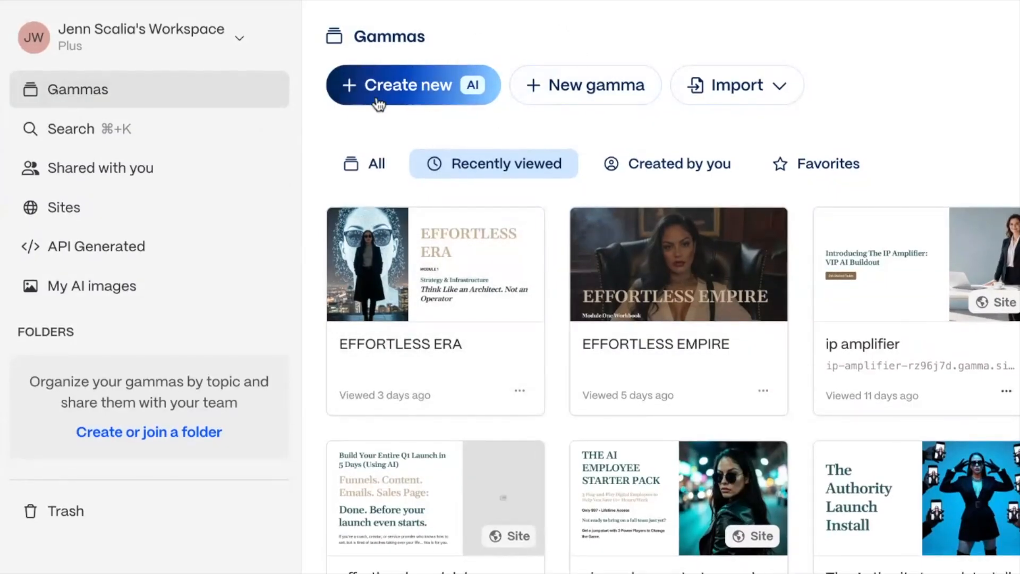
Start a new AI creation from pasted text and choose Document in Letter size as the output
left_click(451, 89)
scroll(330, 165, "down", 1)
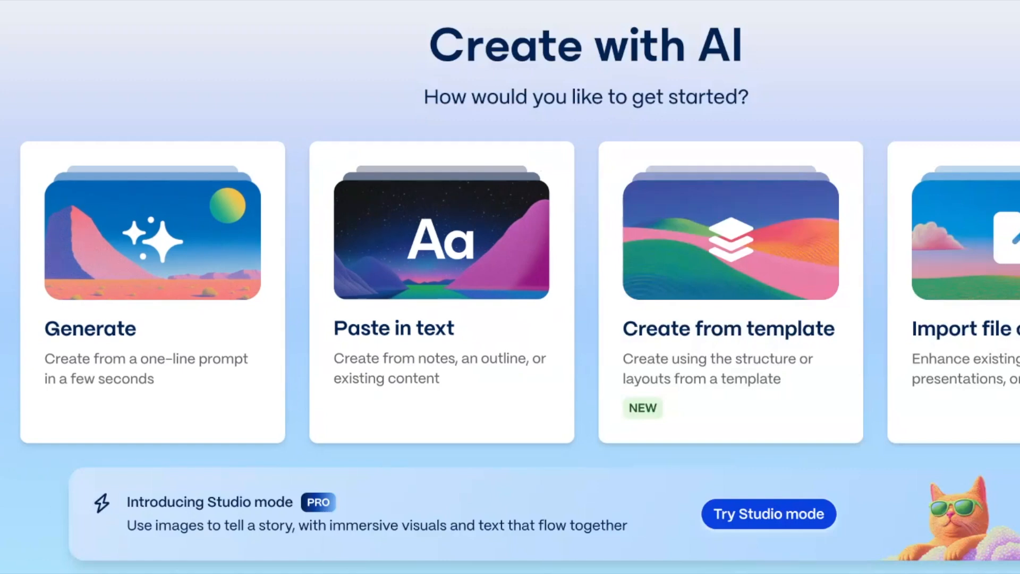
left_click(451, 282)
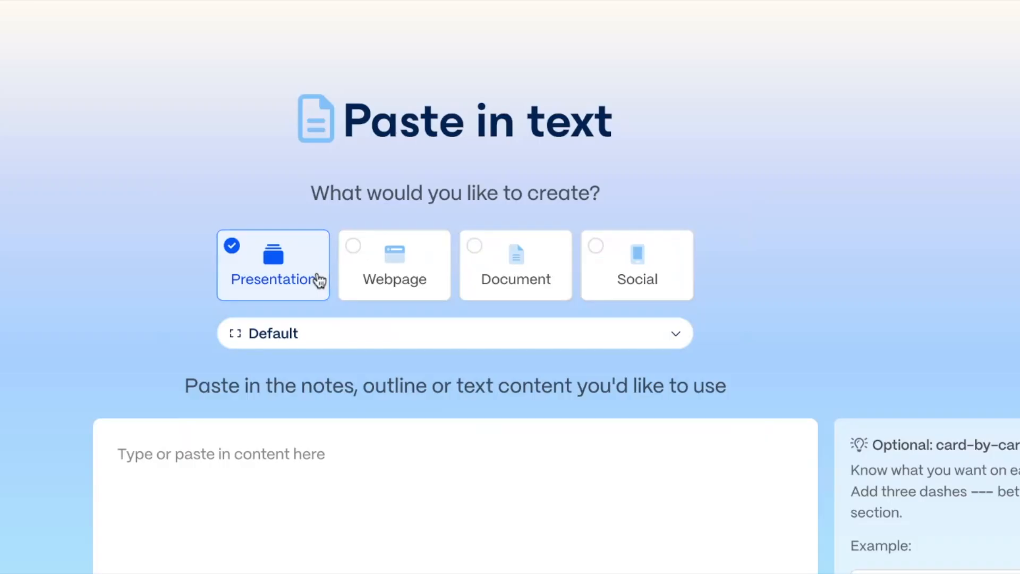
scroll(319, 280, "down", 1)
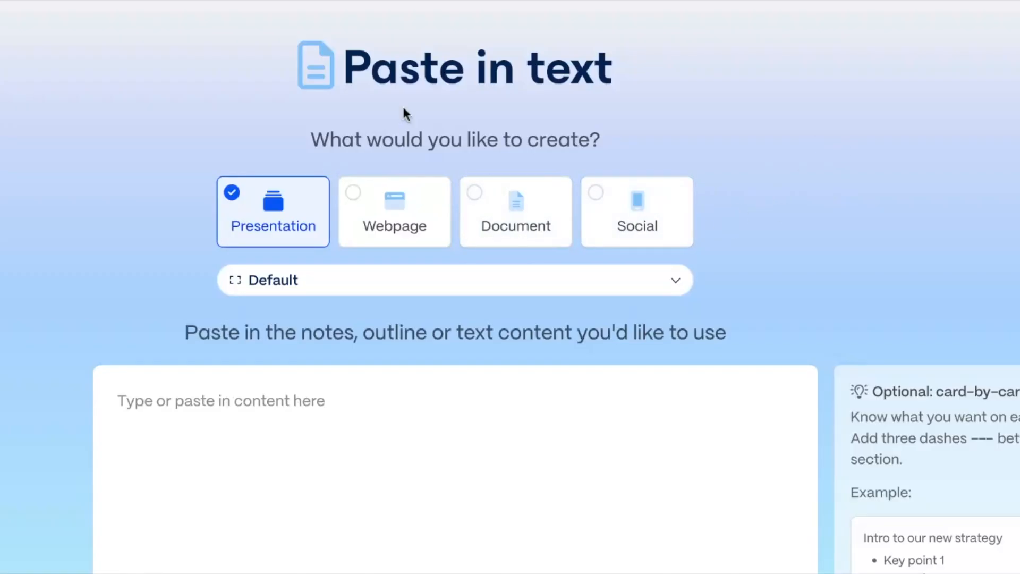
left_click(525, 223)
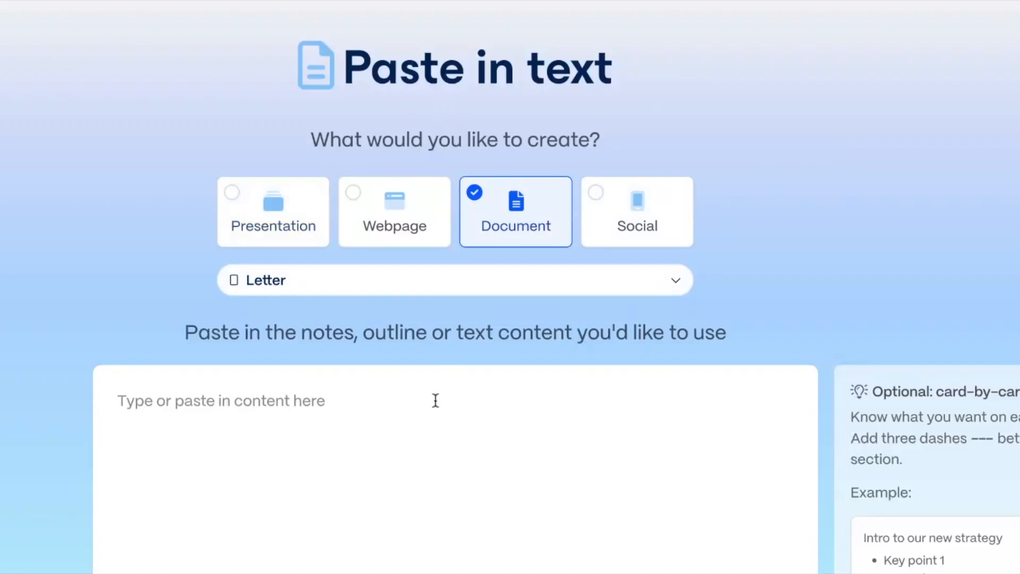
left_click(335, 281)
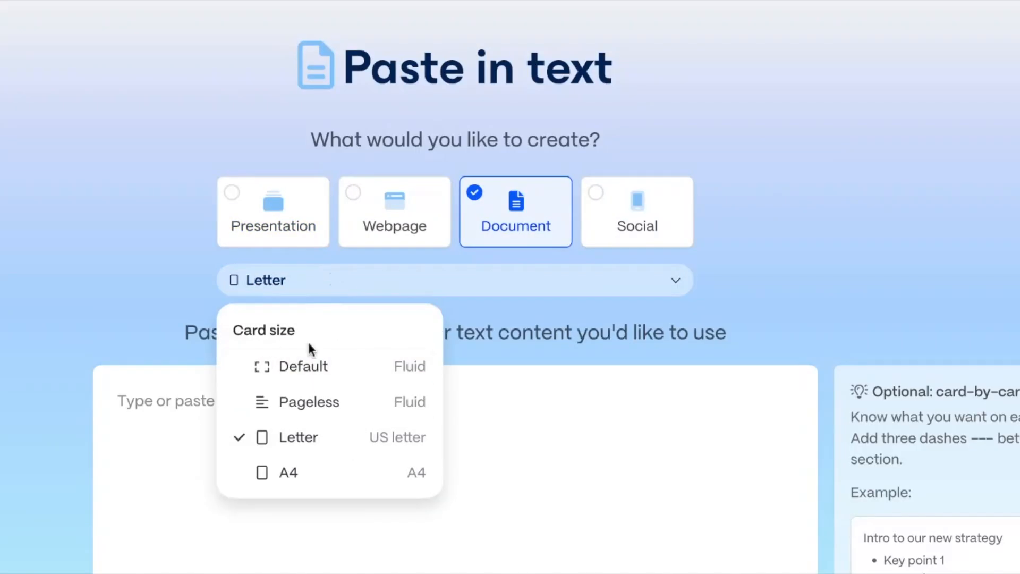
left_click(389, 116)
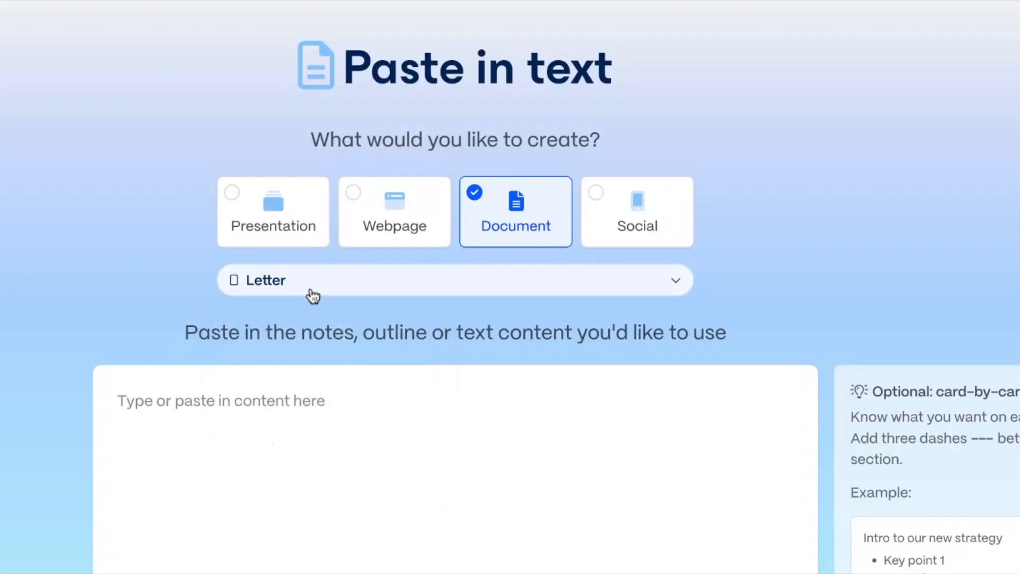
Paste the copied "Effortless Era Module Two: Offer Design and Suite Structure" workbook text in as the source content
scroll(311, 291, "down", 1)
scroll(248, 407, "down", 2)
left_click(246, 408)
key("ctrl+v")
scroll(246, 407, "up", 15)
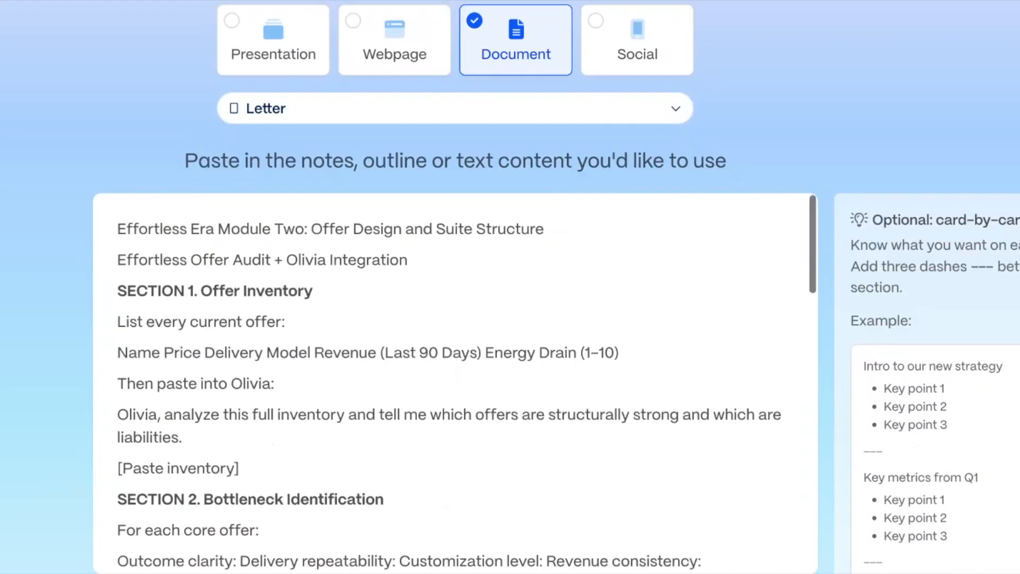
Choose to preserve the exact text of the pasted content and continue to the prompt editor
scroll(351, 368, "down", 15)
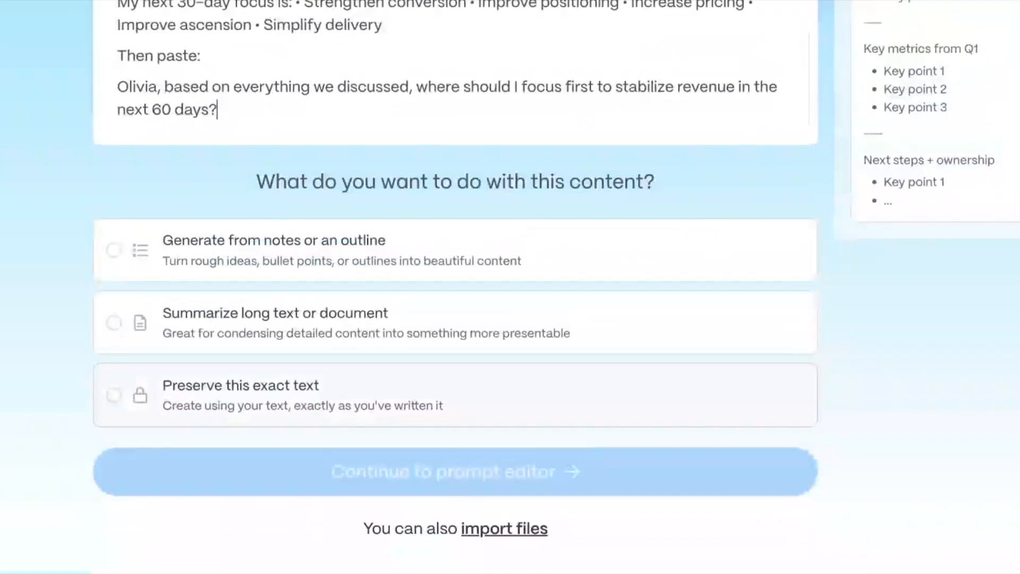
left_click_drag(247, 194, 730, 196)
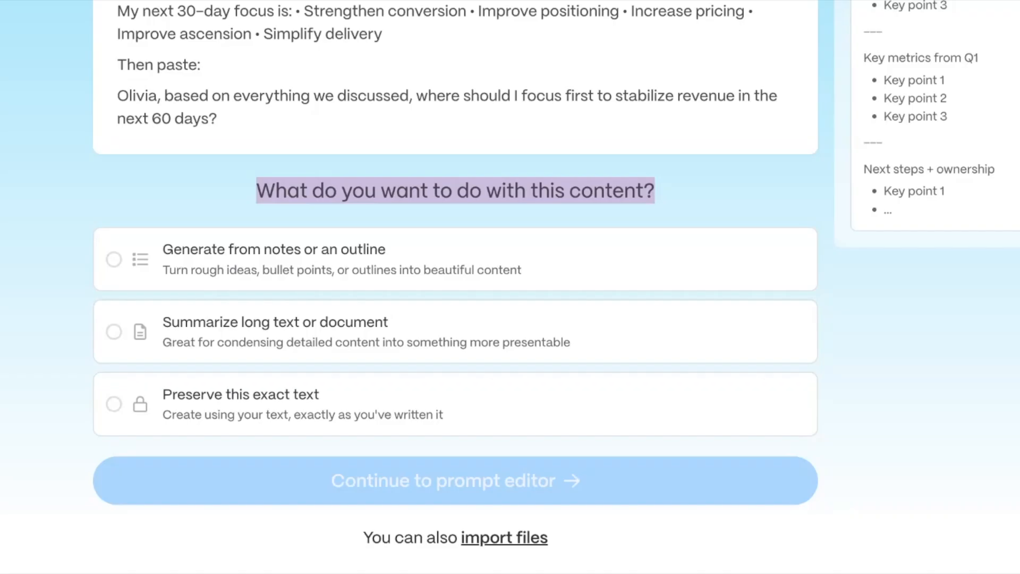
left_click(233, 401)
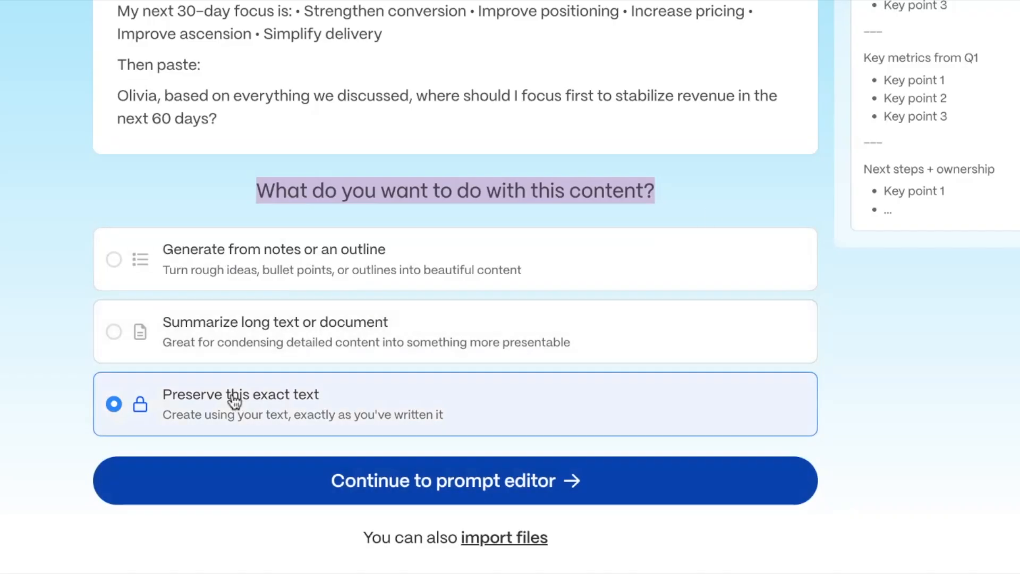
left_click(514, 492)
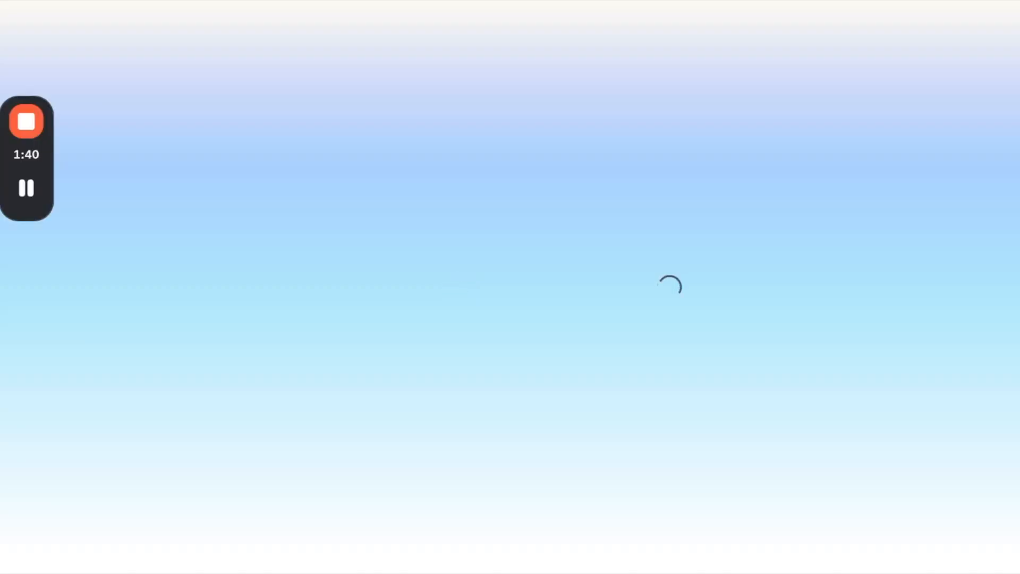
Look over the text and visual settings and browse the standard themes without choosing another one
scroll(196, 314, "down", 4)
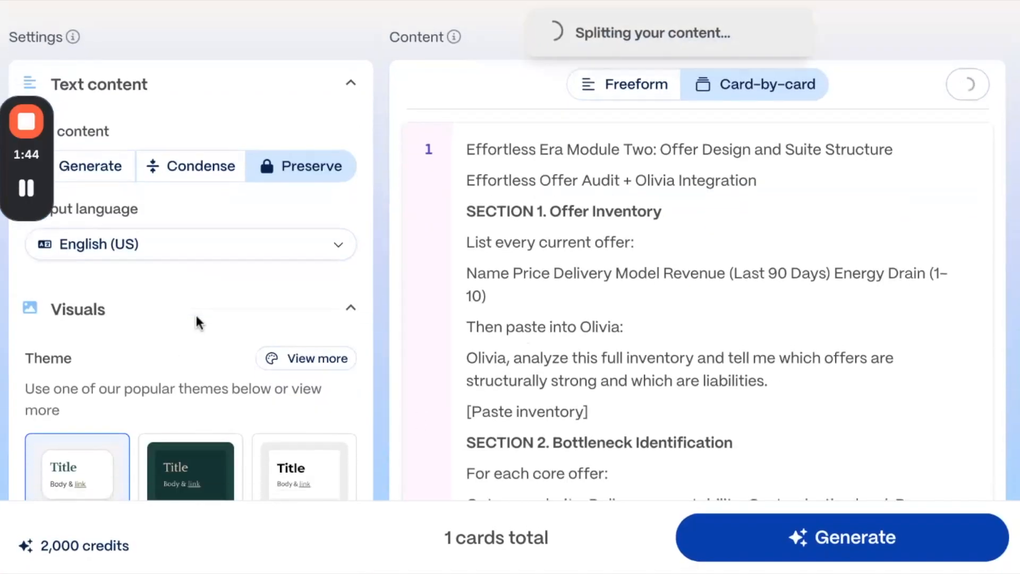
scroll(142, 266, "up", 2)
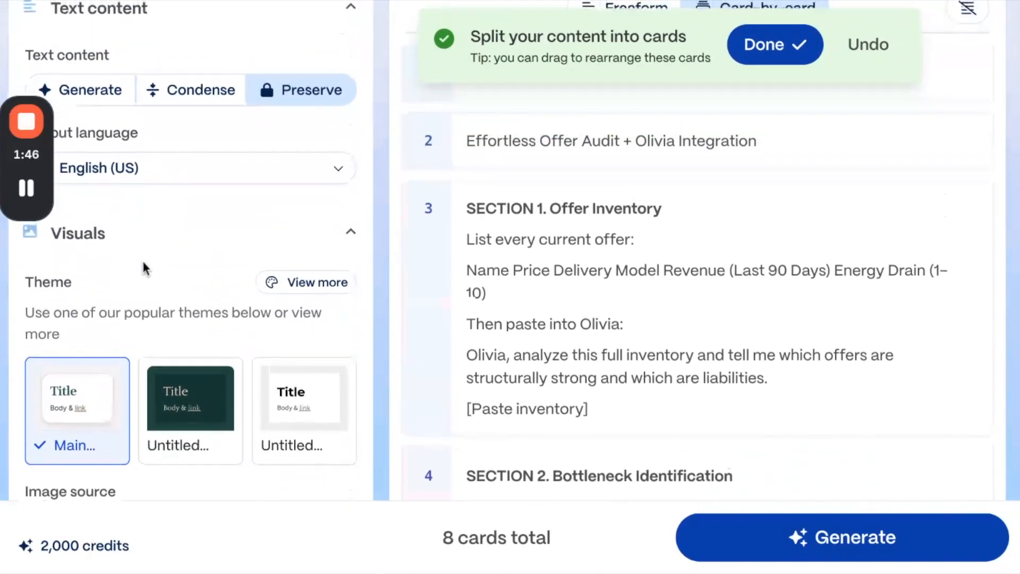
scroll(202, 345, "down", 2)
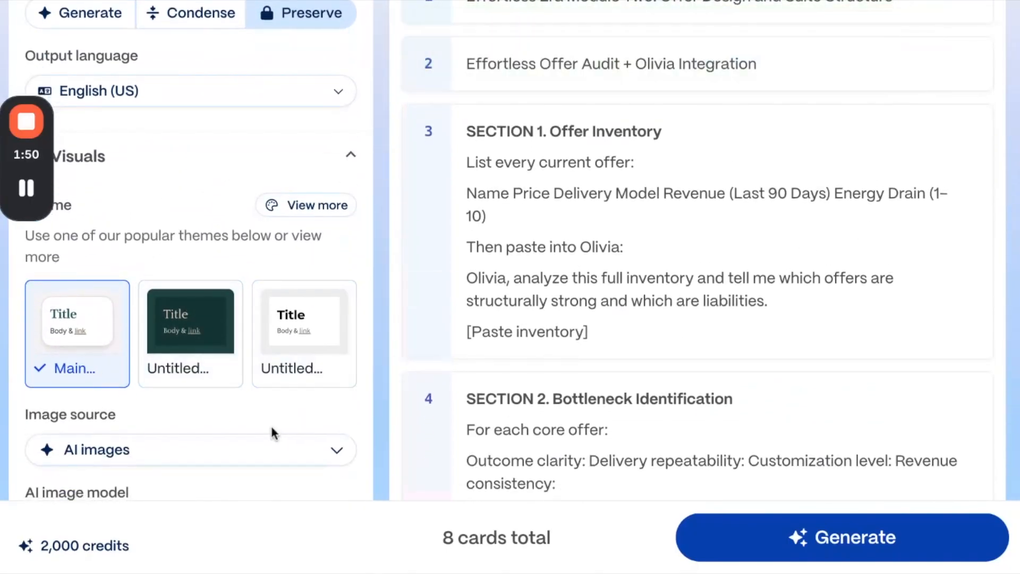
scroll(275, 297, "down", 6)
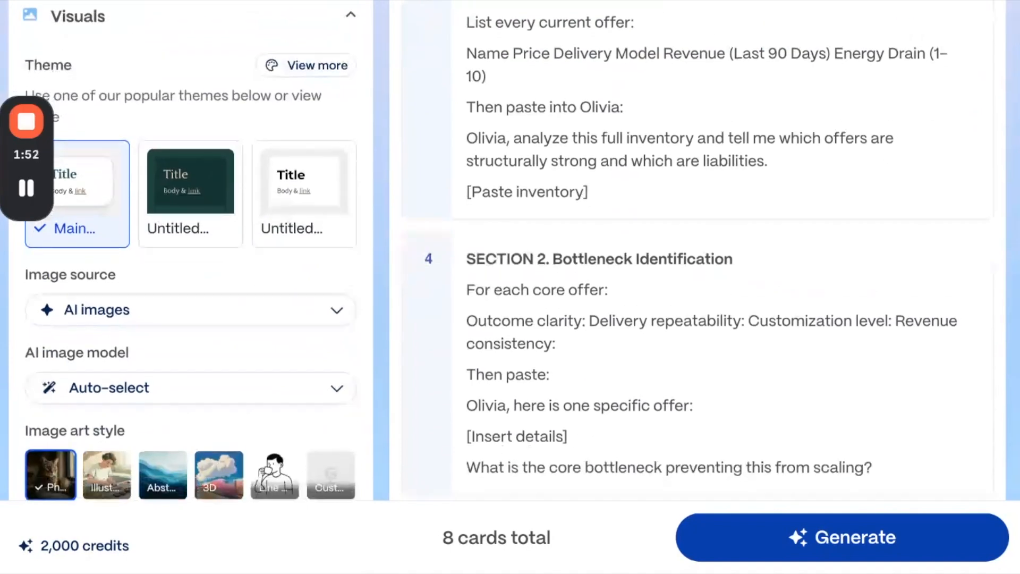
scroll(275, 298, "up", 6)
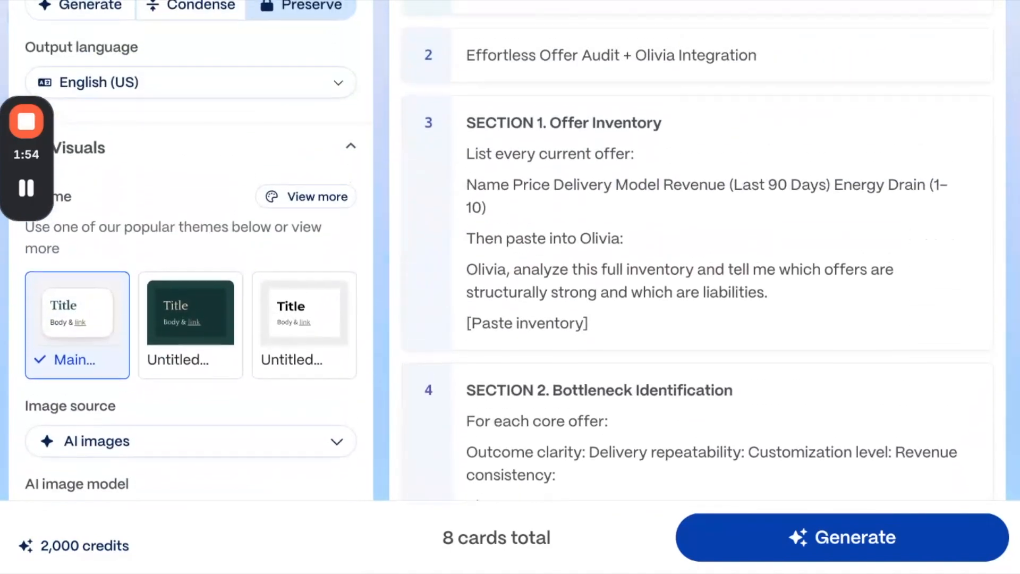
left_click(317, 207)
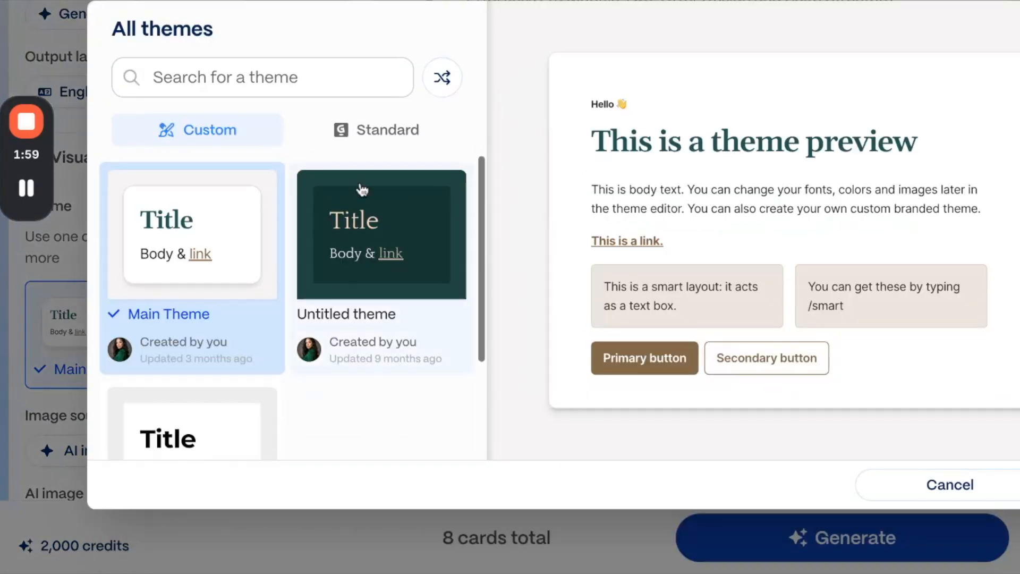
left_click(378, 139)
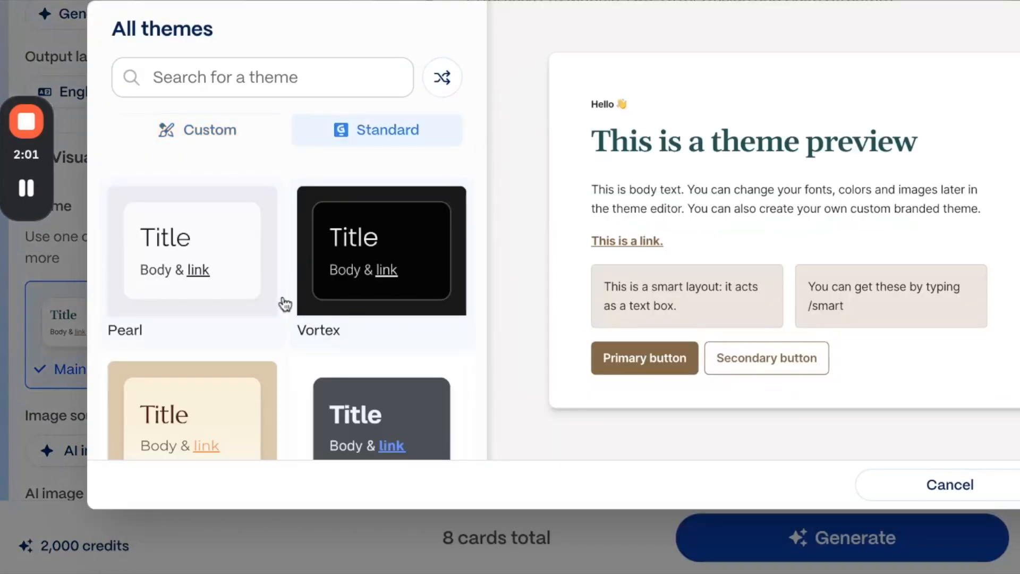
scroll(282, 302, "down", 8)
scroll(286, 304, "down", 10)
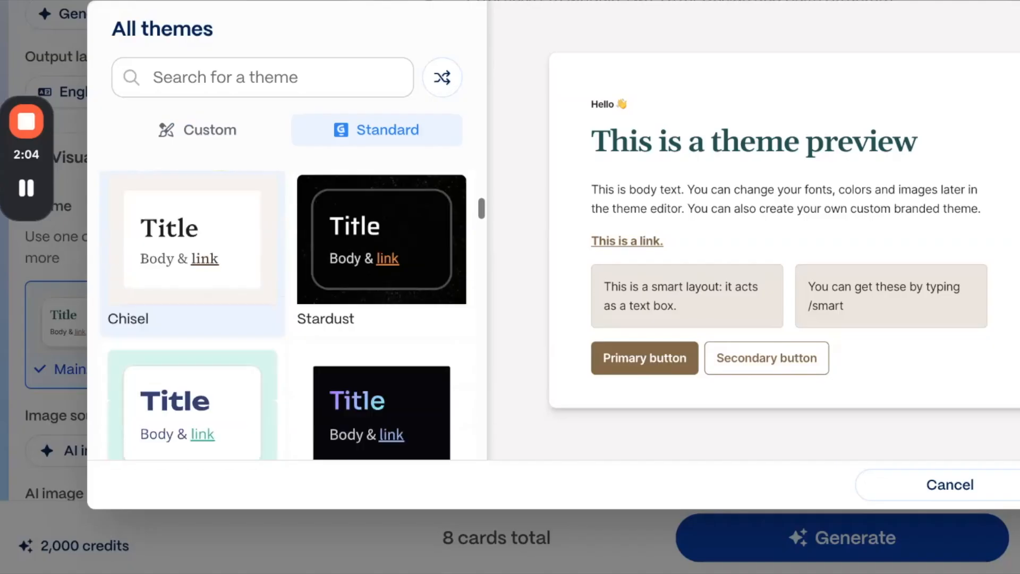
scroll(283, 315, "down", 10)
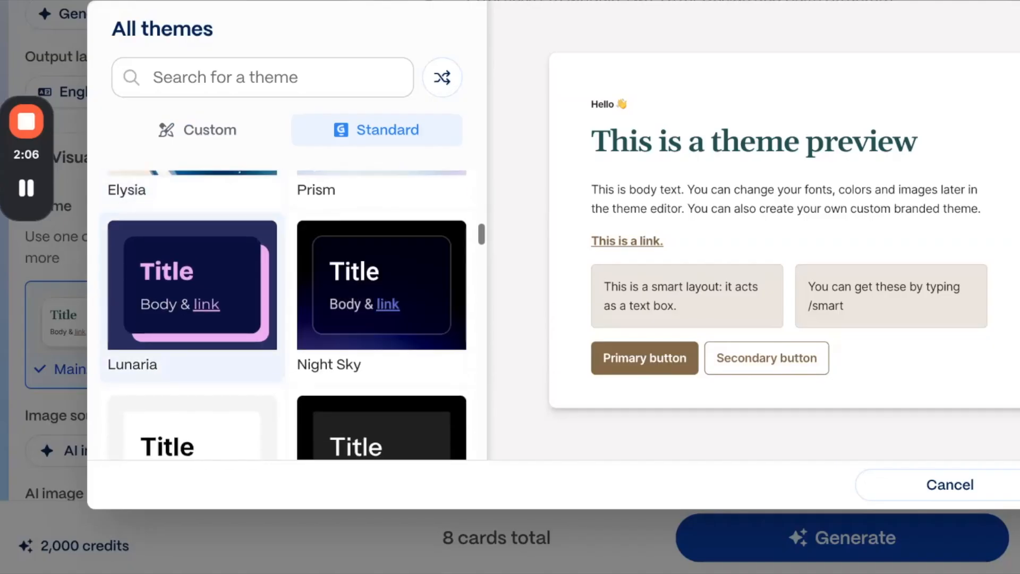
scroll(284, 315, "down", 9)
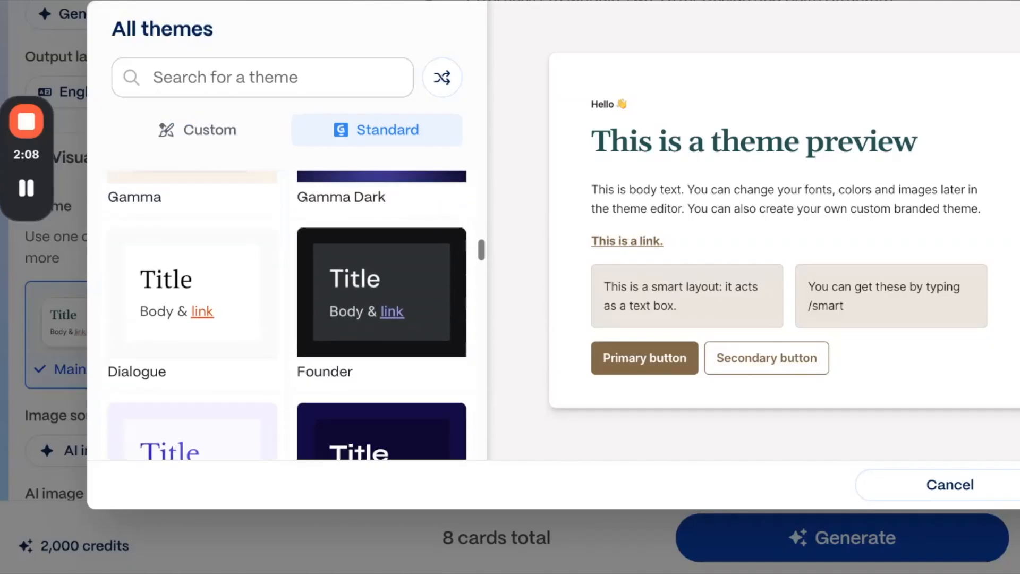
scroll(283, 314, "down", 10)
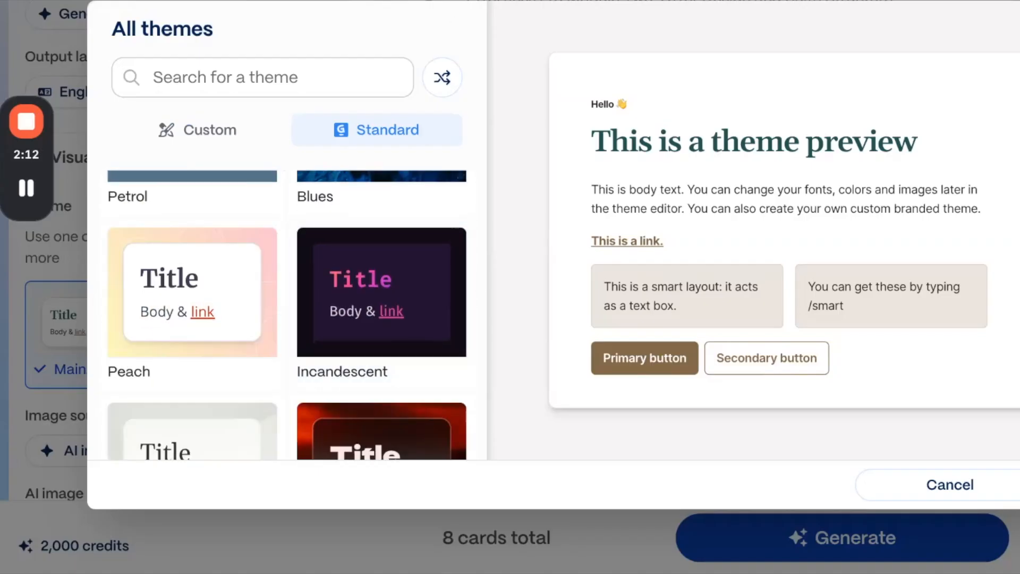
key("Escape")
Review how the pasted content is split into cards, from the module title through Section 6, alongside the generation settings
scroll(161, 250, "up", 5)
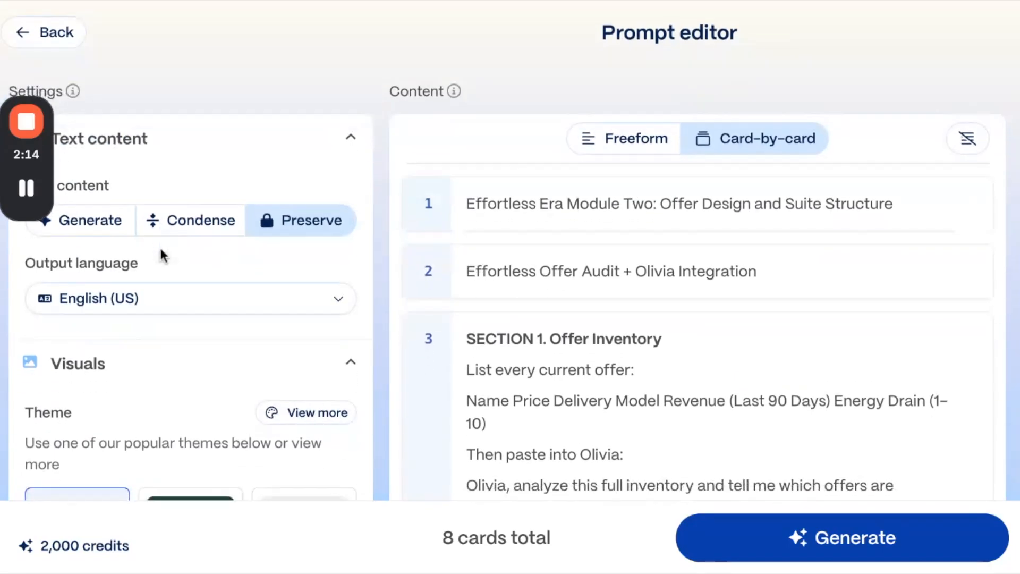
scroll(715, 139, "down", 3)
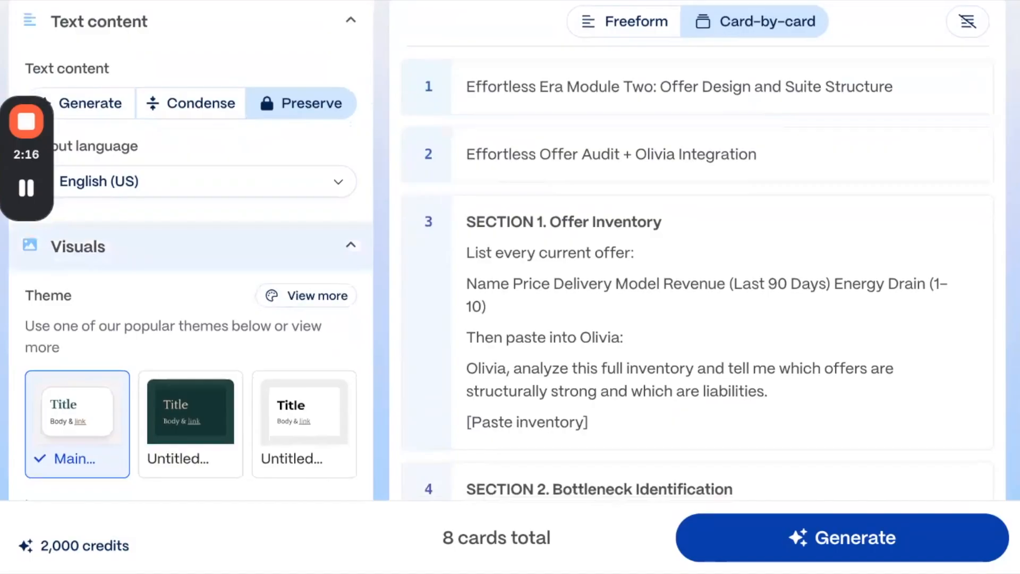
scroll(716, 140, "up", 1)
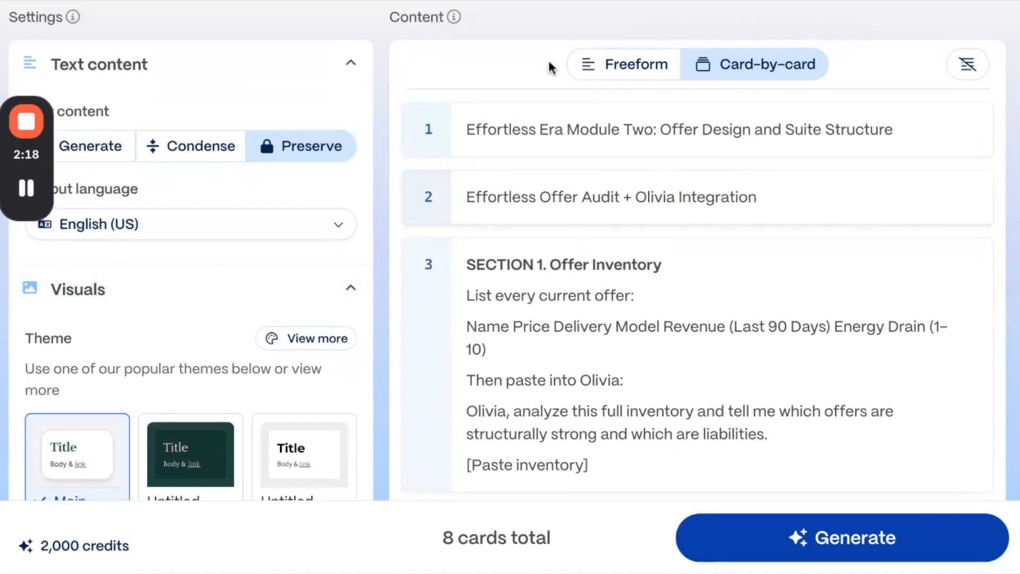
scroll(530, 289, "down", 15)
scroll(528, 289, "down", 5)
scroll(529, 290, "up", 20)
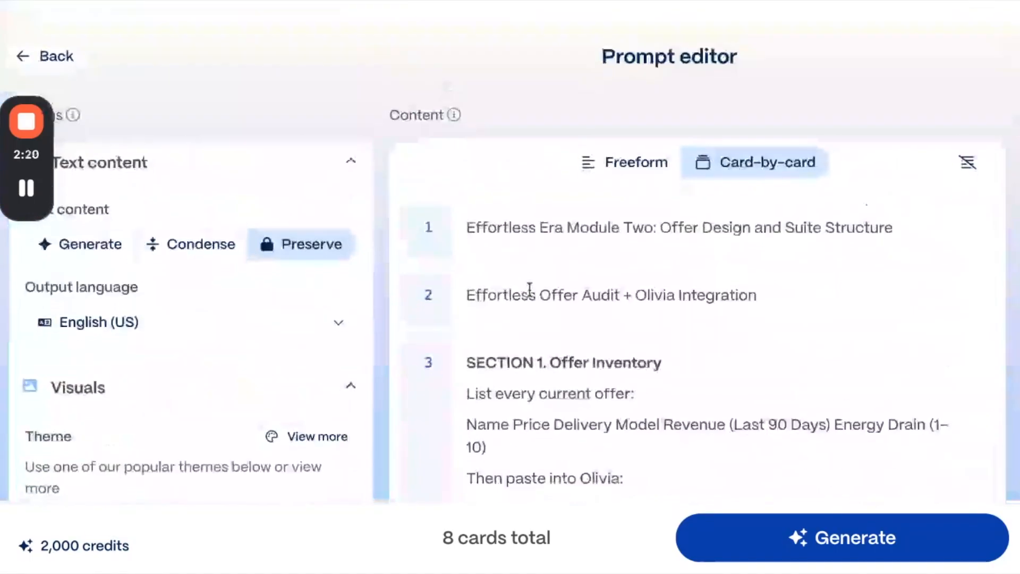
scroll(528, 291, "down", 1)
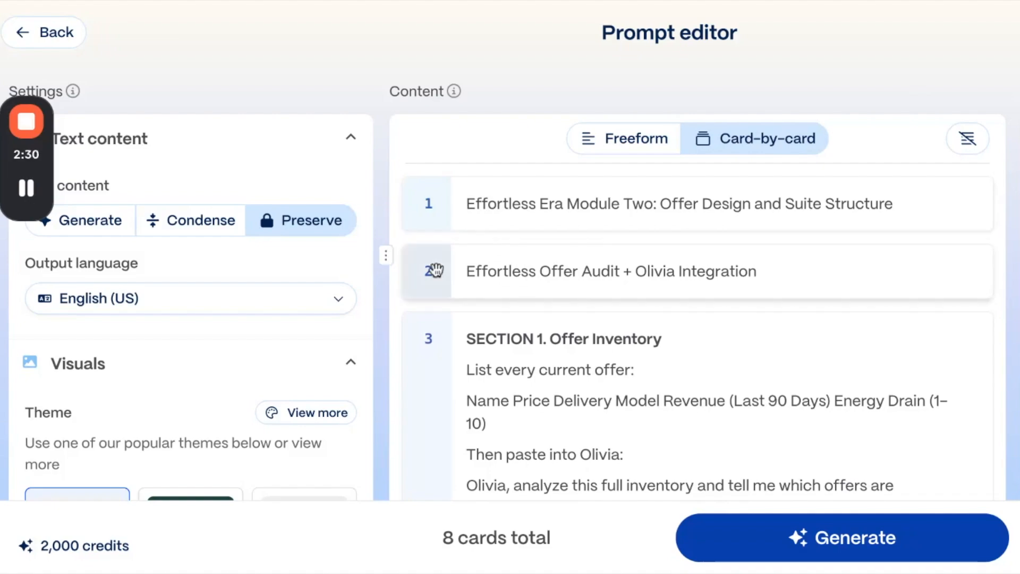
scroll(501, 314, "down", 8)
scroll(502, 319, "down", 16)
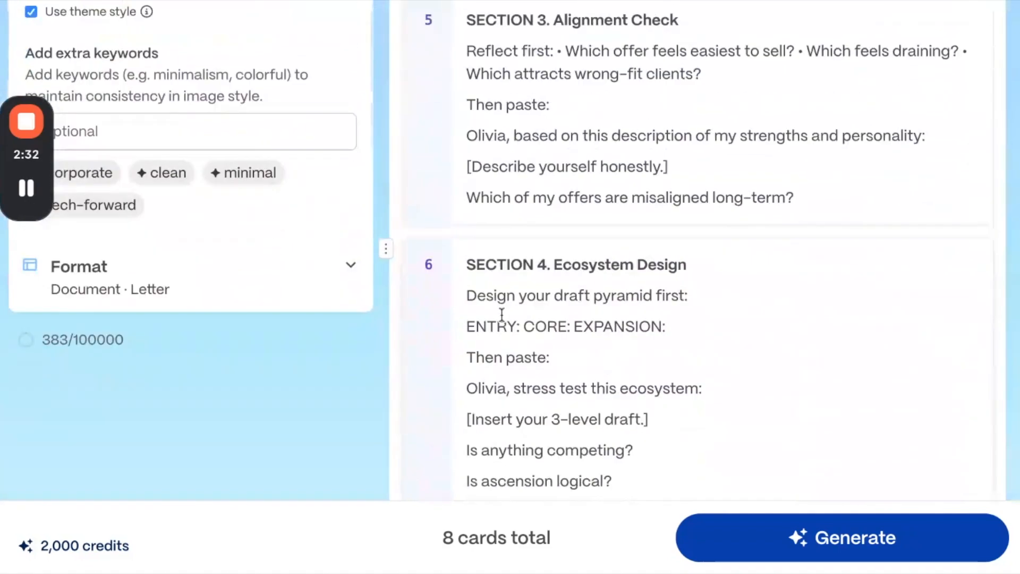
scroll(503, 315, "down", 5)
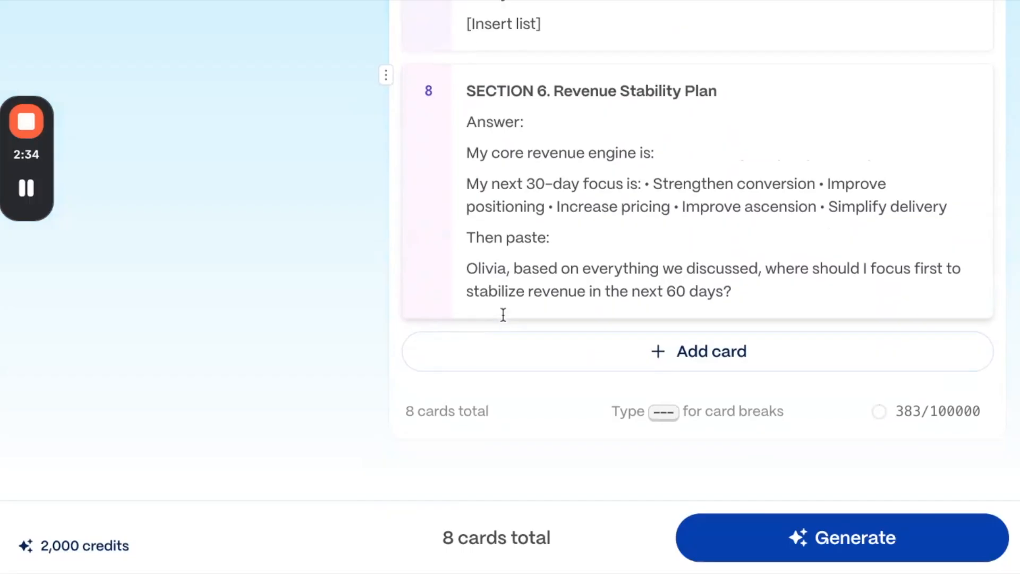
scroll(503, 315, "up", 12)
scroll(503, 315, "up", 6)
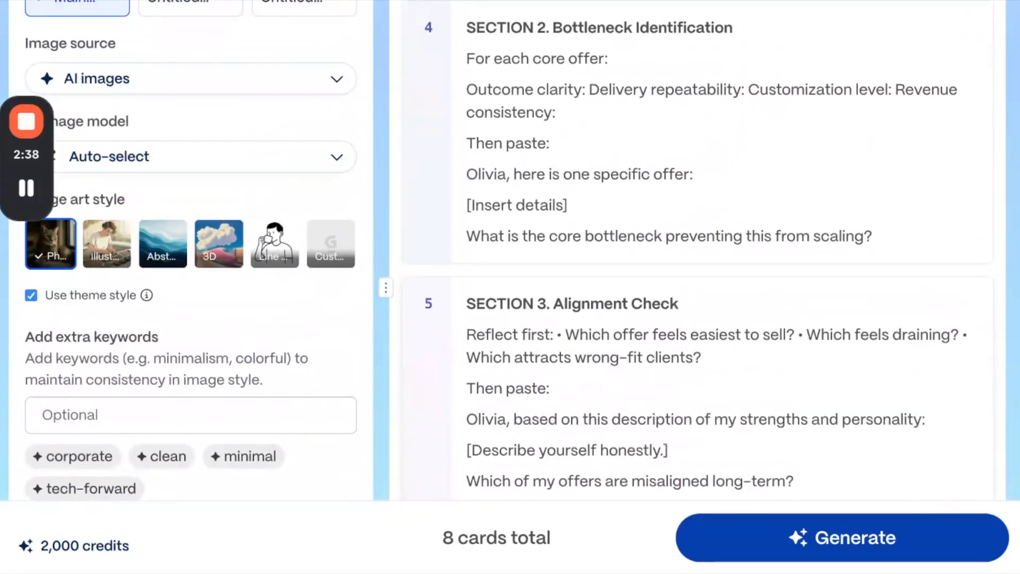
scroll(503, 314, "down", 1)
Copy card 2's "Effortless Offer Audit" subtitle line below the module title in card 1, separated by a blank line, and delete card 2
scroll(503, 314, "up", 14)
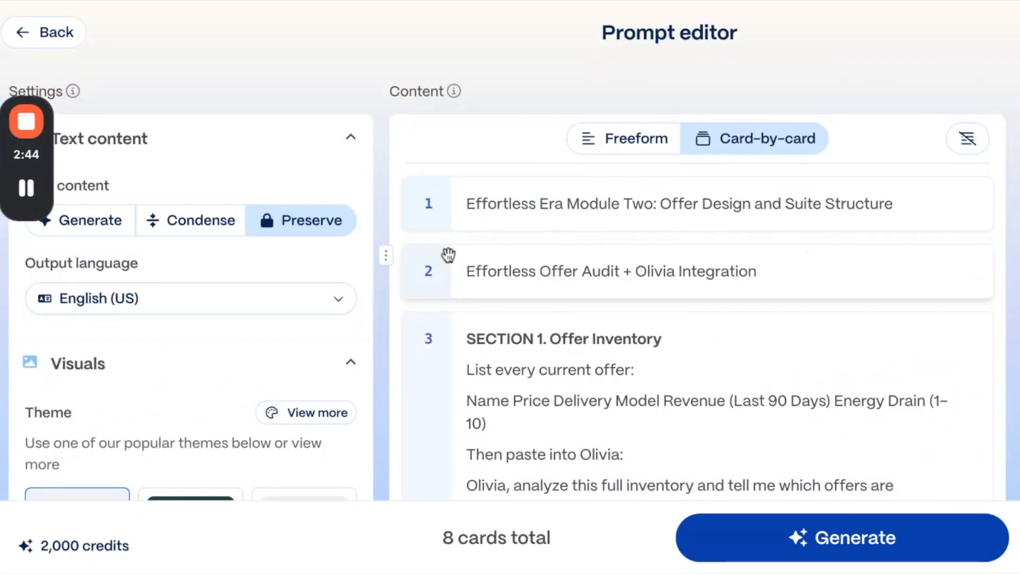
left_click(580, 270)
left_click_drag(779, 272, 410, 270)
key("ctrl+c")
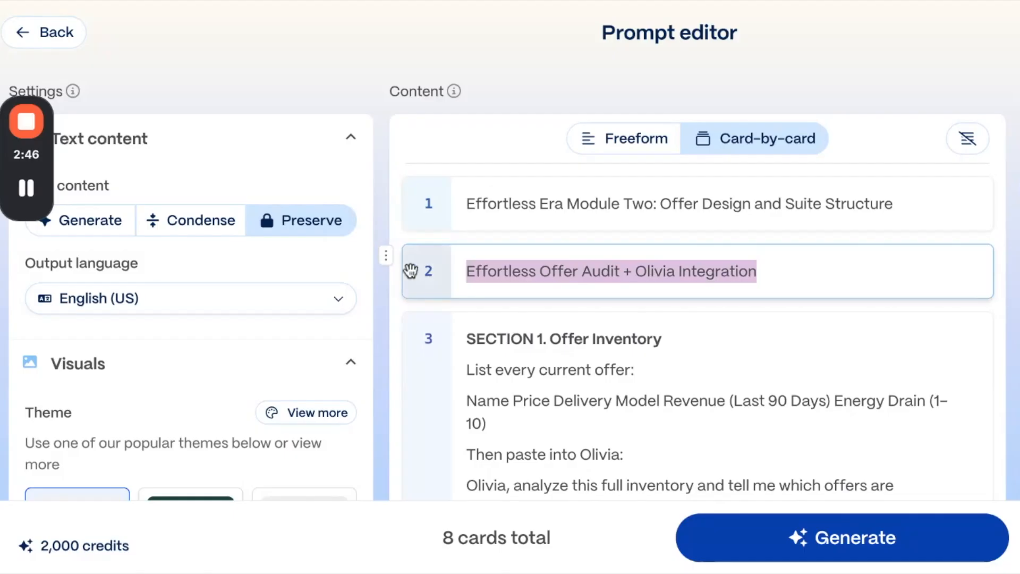
left_click(931, 205)
key("Return")
key("Return")
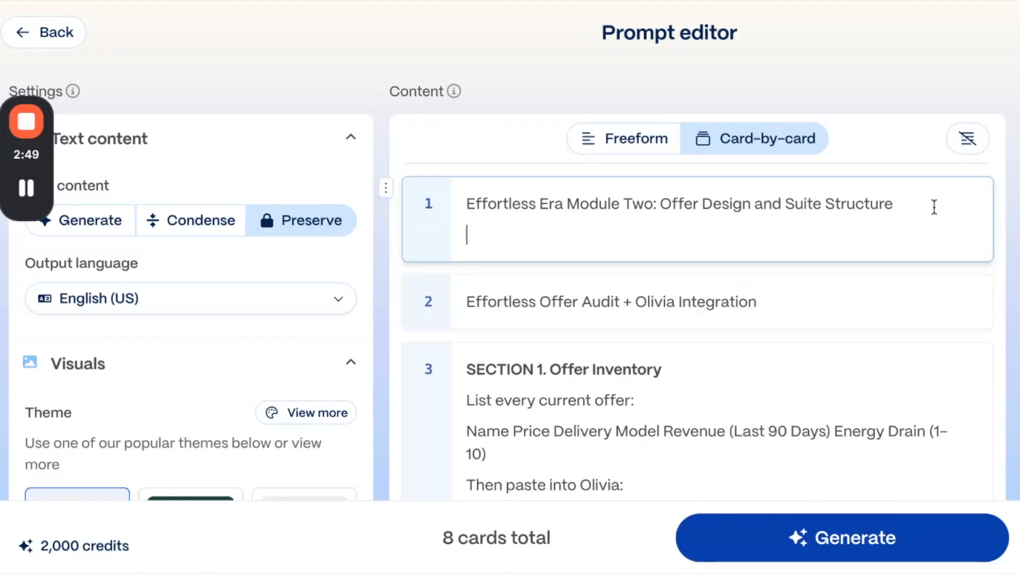
key("ctrl+v")
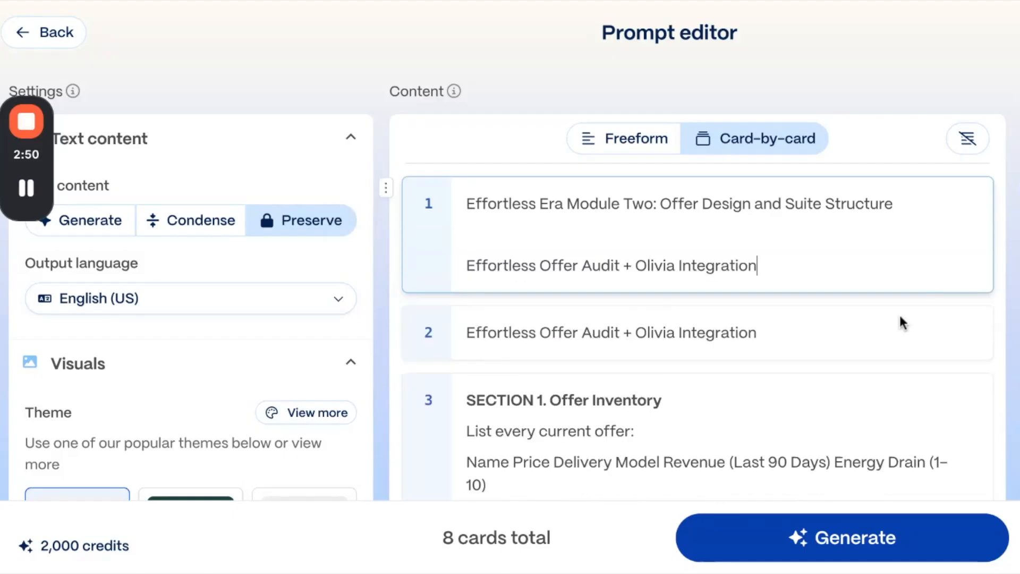
left_click(385, 321)
left_click(418, 277)
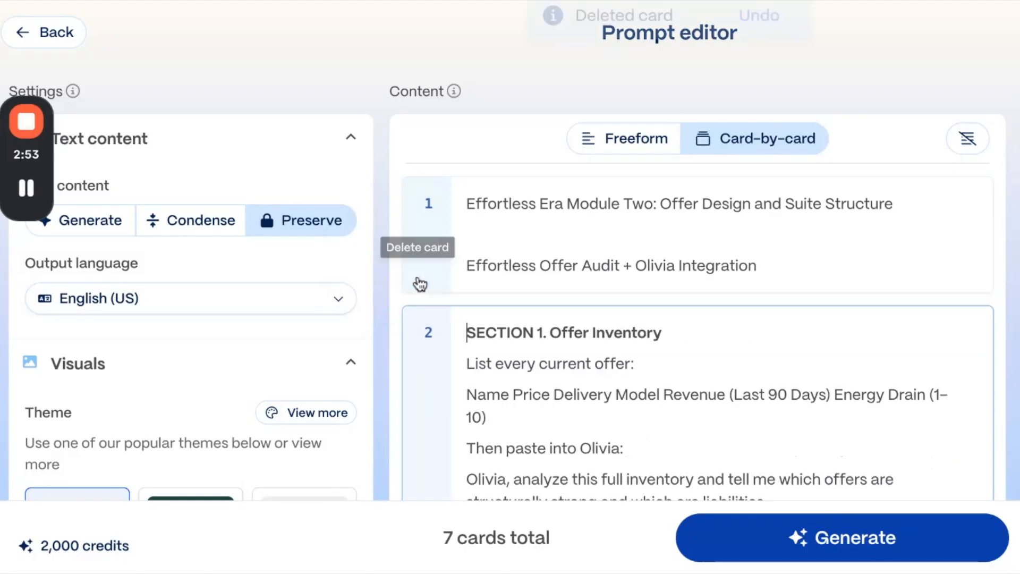
Review the remaining cards from the module title through Section 6 to check how the content is divided
scroll(663, 349, "down", 3)
scroll(663, 349, "up", 3)
scroll(664, 349, "down", 20)
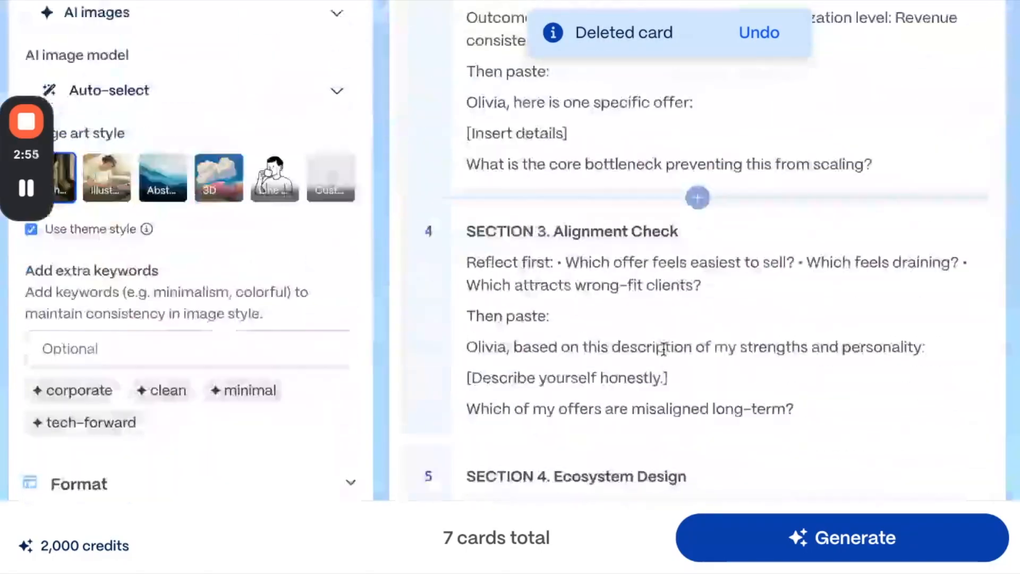
scroll(663, 349, "up", 20)
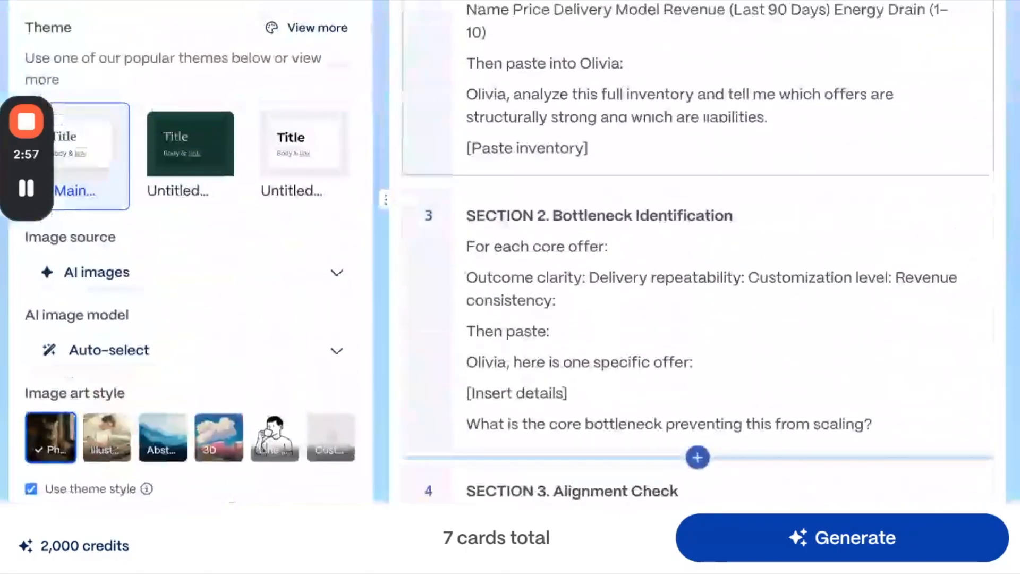
scroll(509, 251, "up", 3)
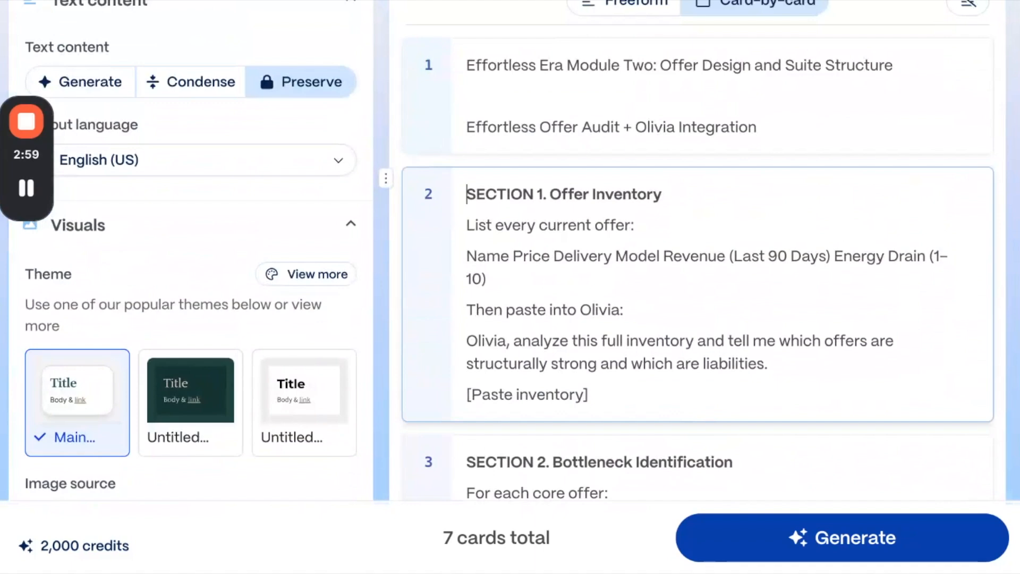
scroll(454, 263, "down", 4)
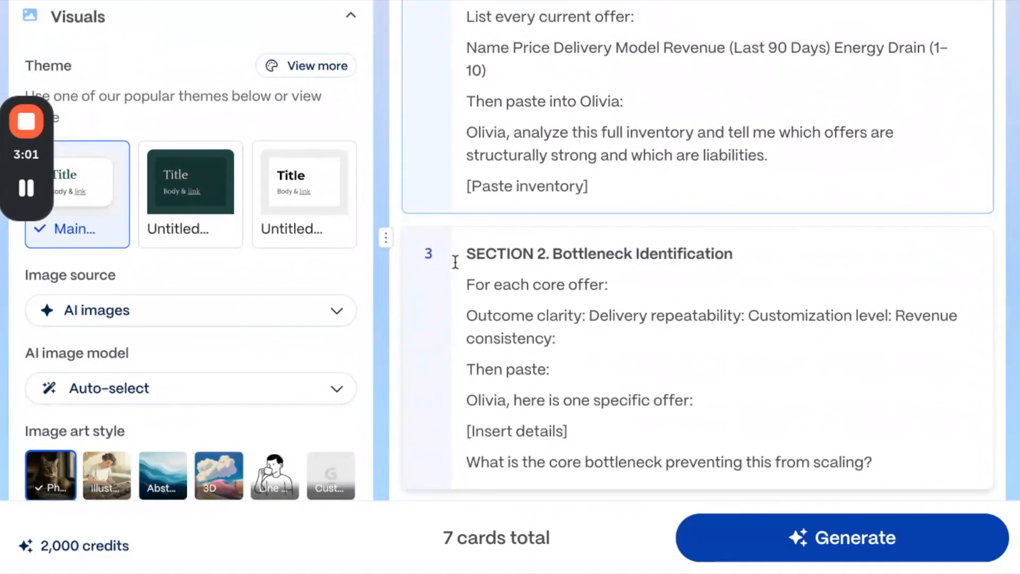
scroll(456, 262, "down", 15)
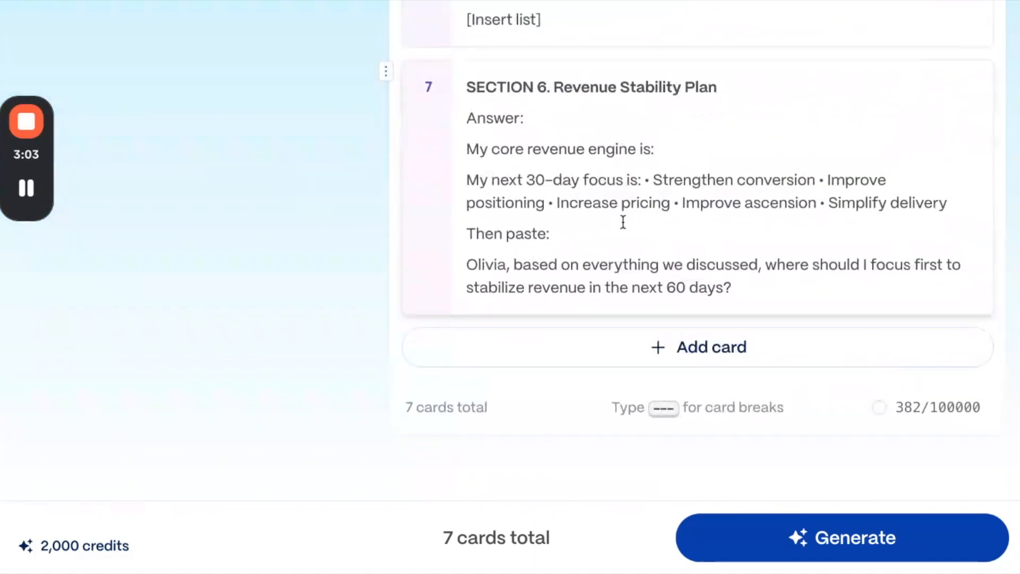
scroll(663, 233, "up", 1)
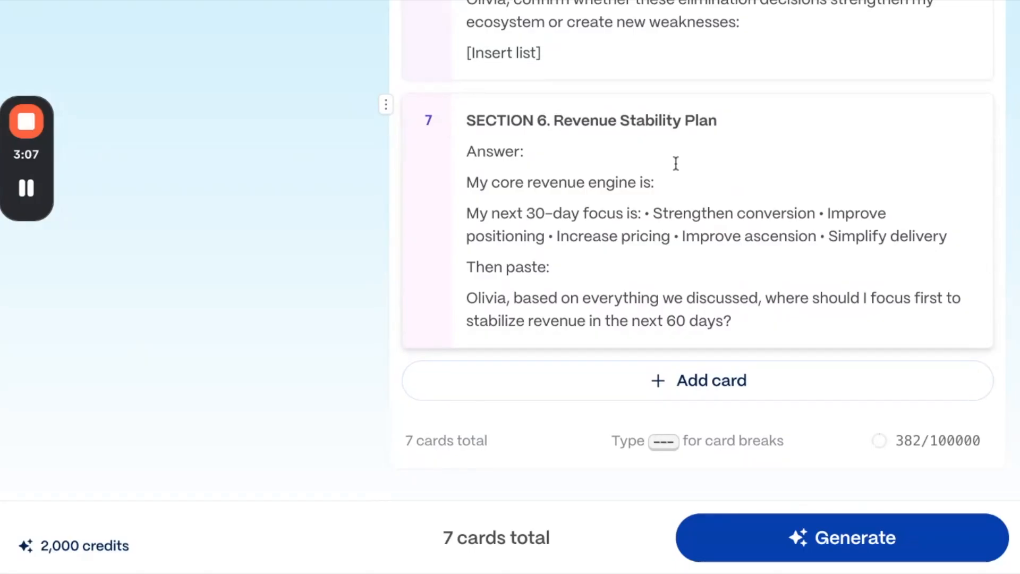
Split the Section 6 card with a card break after the line "My core revenue engine is:"
left_click(697, 179)
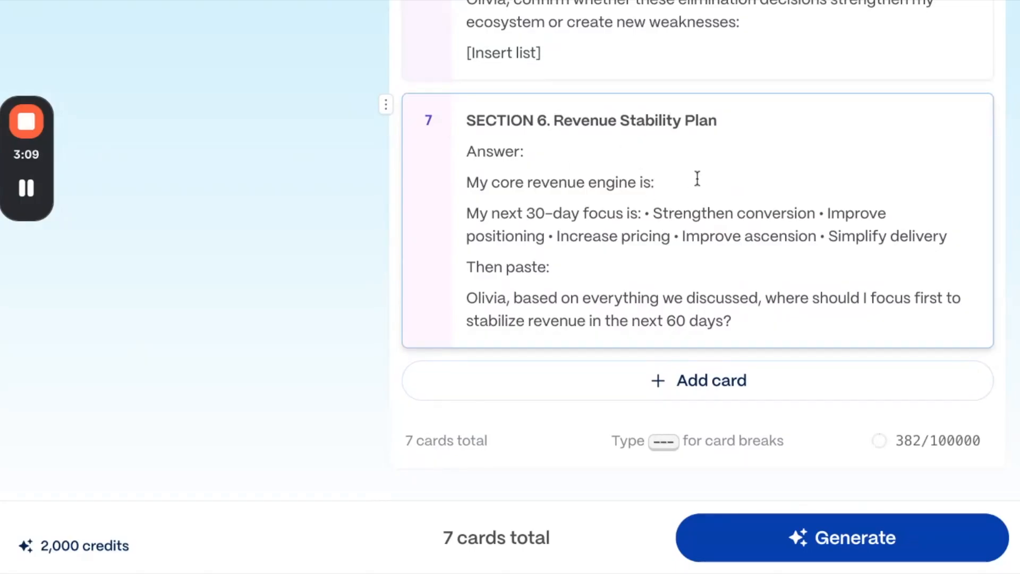
key("Return")
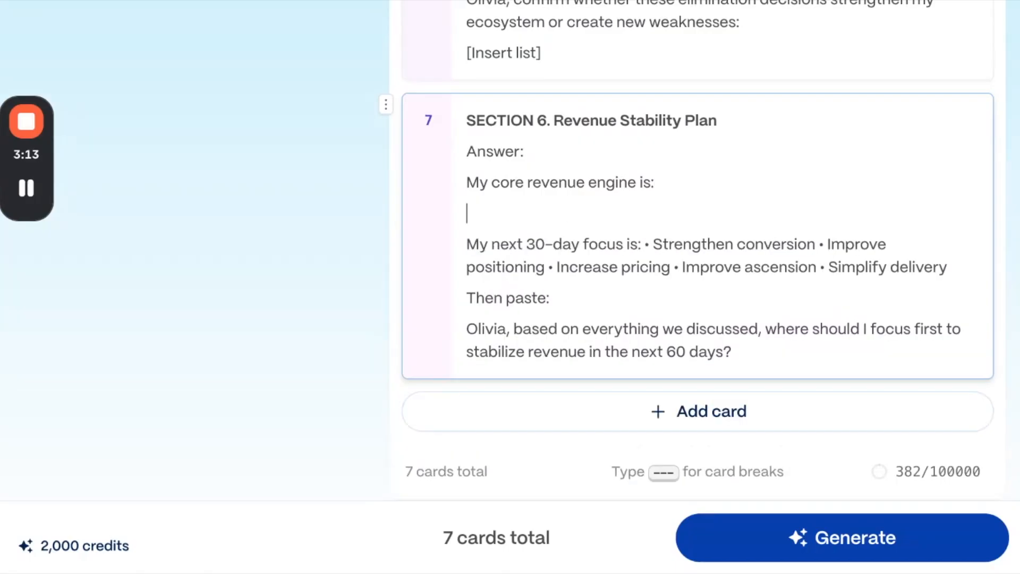
type("---")
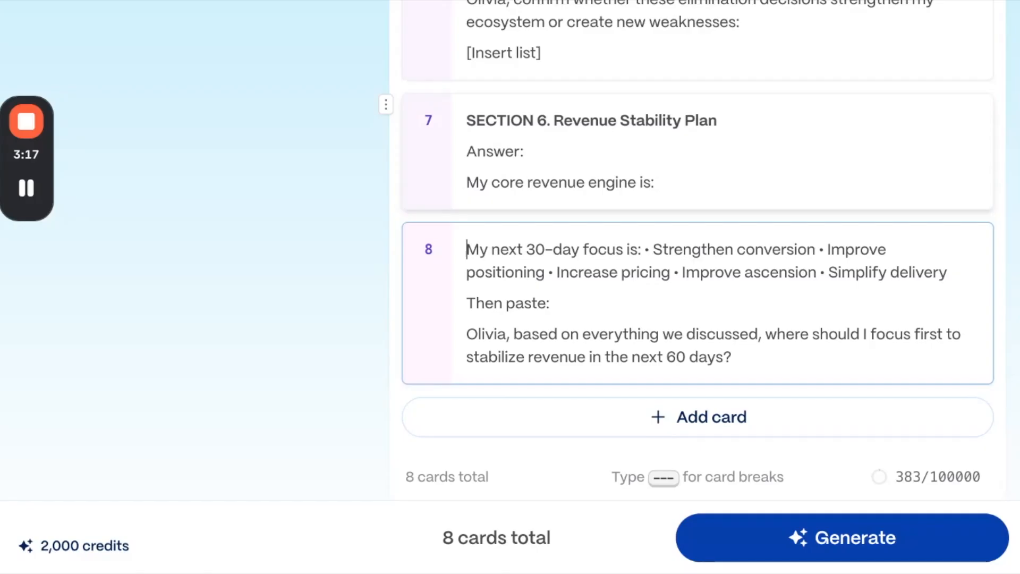
Copy card 8's text back into card 7 below "My core revenue engine is:" and delete card 8
left_click(533, 334)
left_click_drag(711, 368, 458, 256)
key("ctrl+c")
left_click(684, 178)
key("Return")
key("ctrl+v")
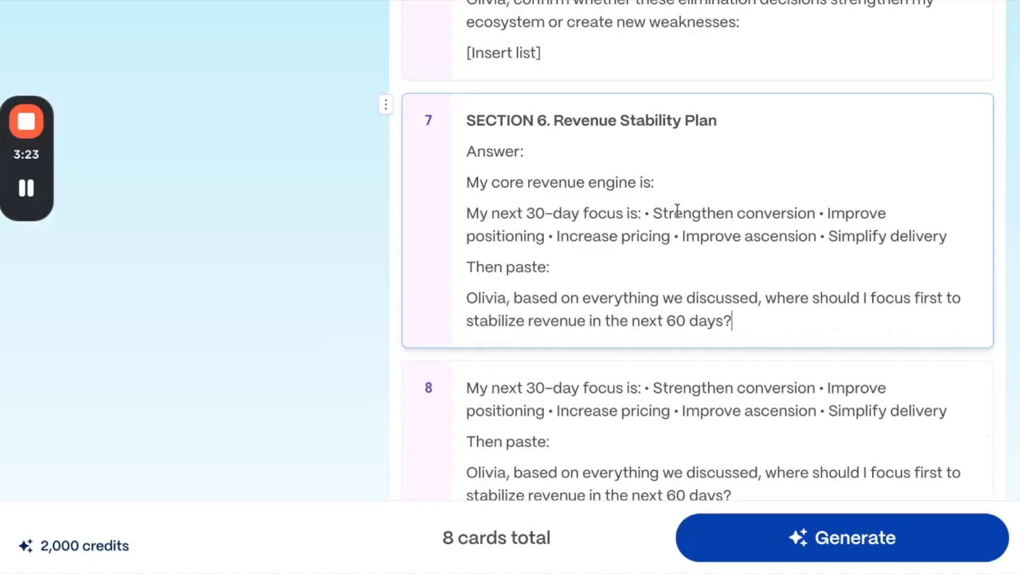
scroll(478, 319, "down", 3)
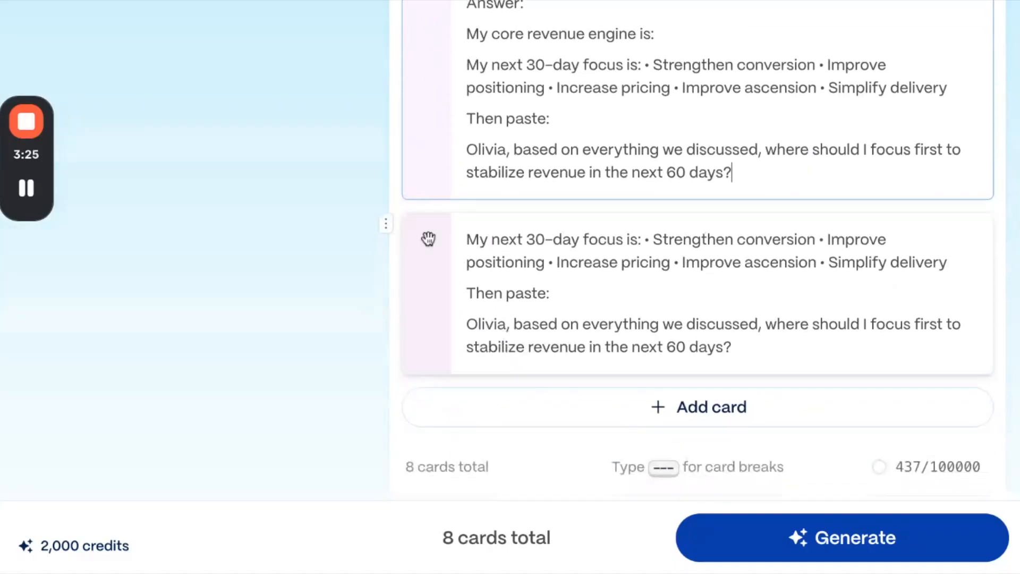
left_click(386, 223)
left_click(417, 186)
Generate the document from the arranged cards and dismiss the completion notification
scroll(792, 357, "up", 20)
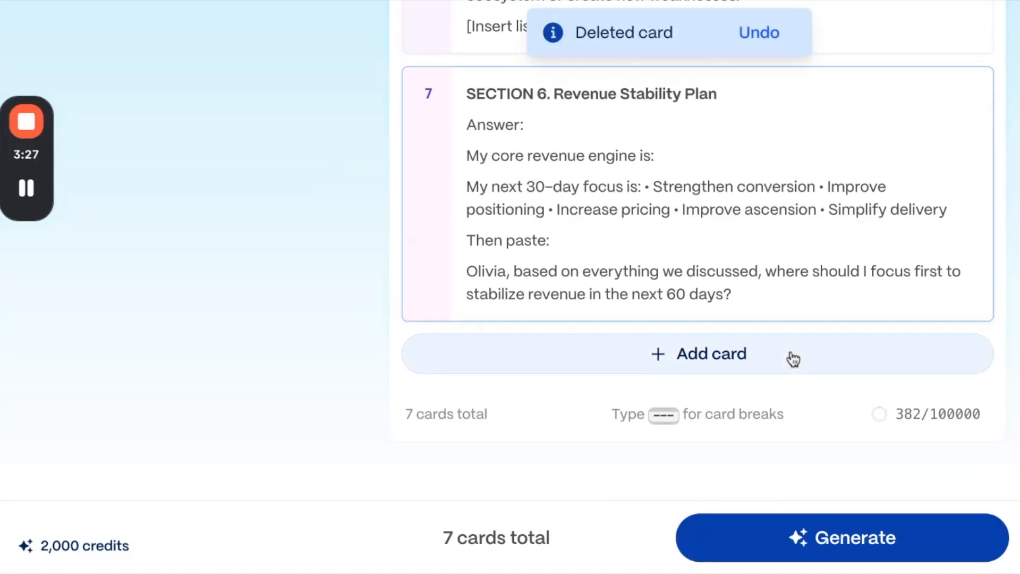
left_click(854, 537)
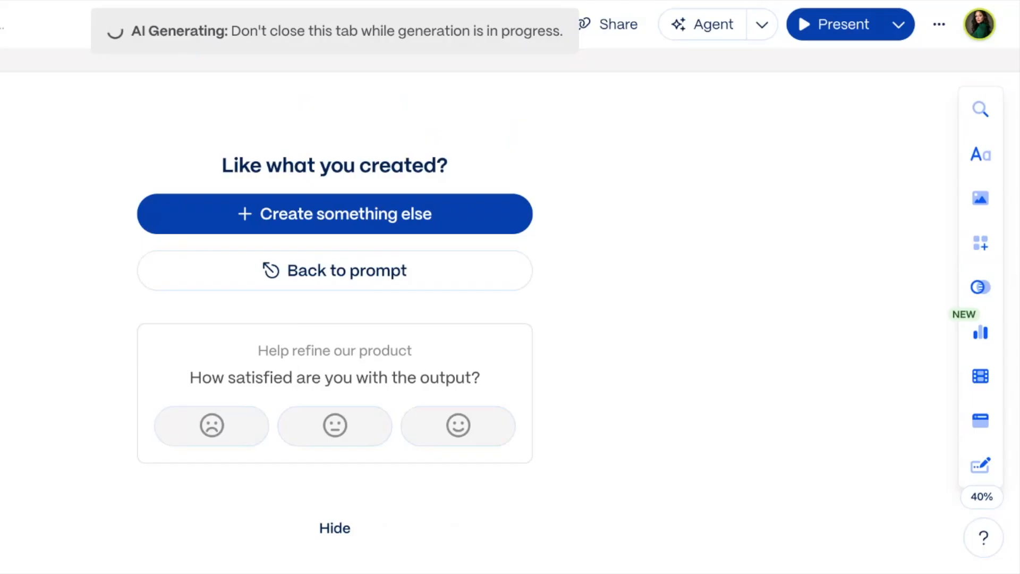
scroll(656, 376, "up", 15)
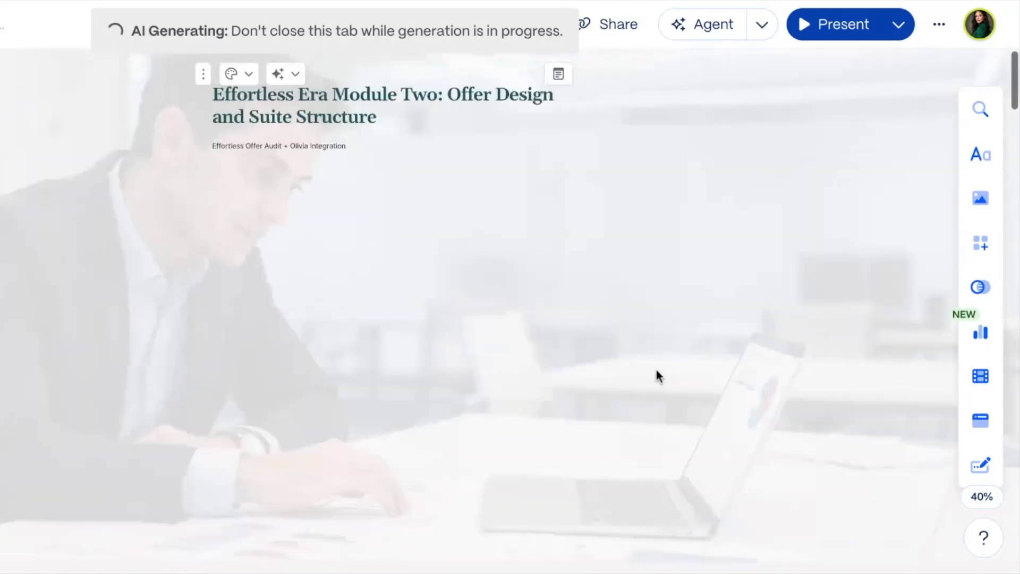
scroll(385, 319, "down", 6)
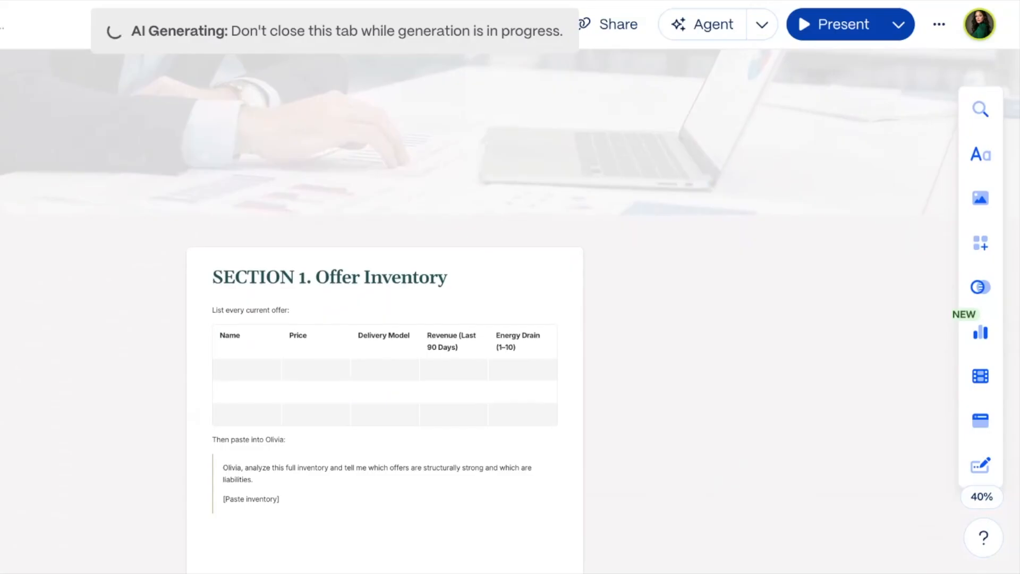
scroll(385, 318, "down", 3)
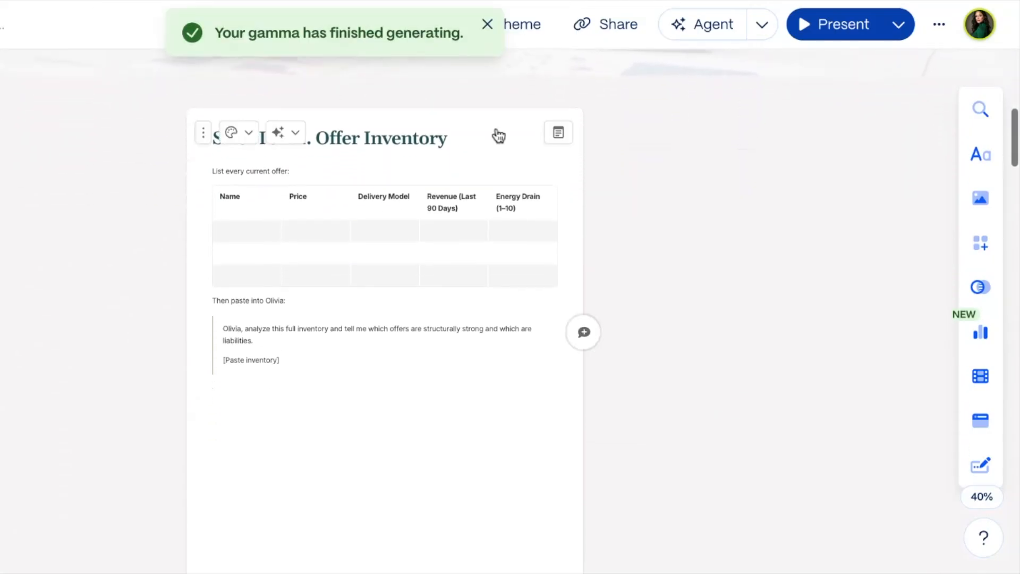
left_click(488, 24)
Look through the generated pages from Section 1 Offer Inventory to Section 6 Revenue Stability Plan, checking their layouts
scroll(687, 218, "down", 1)
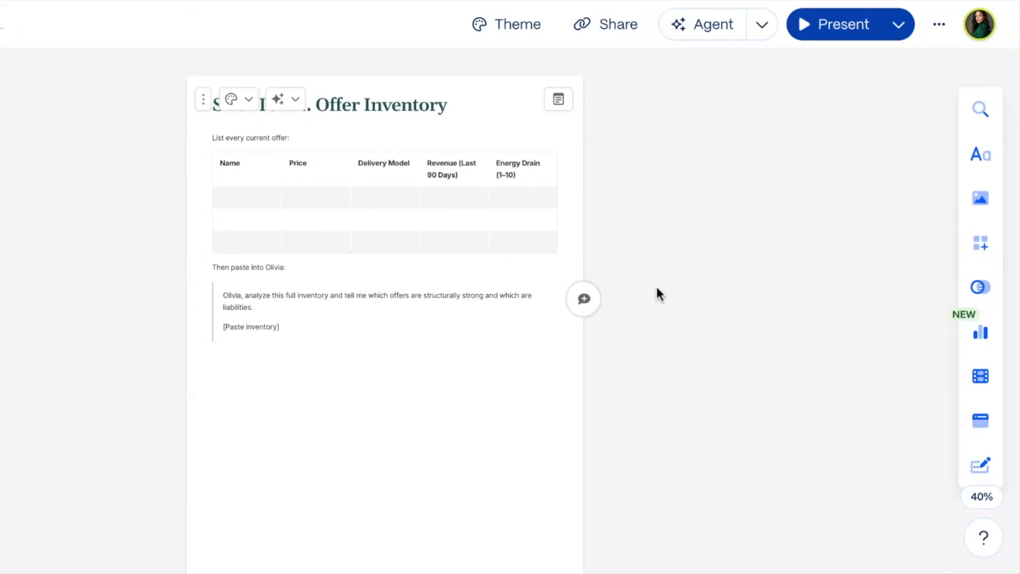
scroll(712, 292, "down", 8)
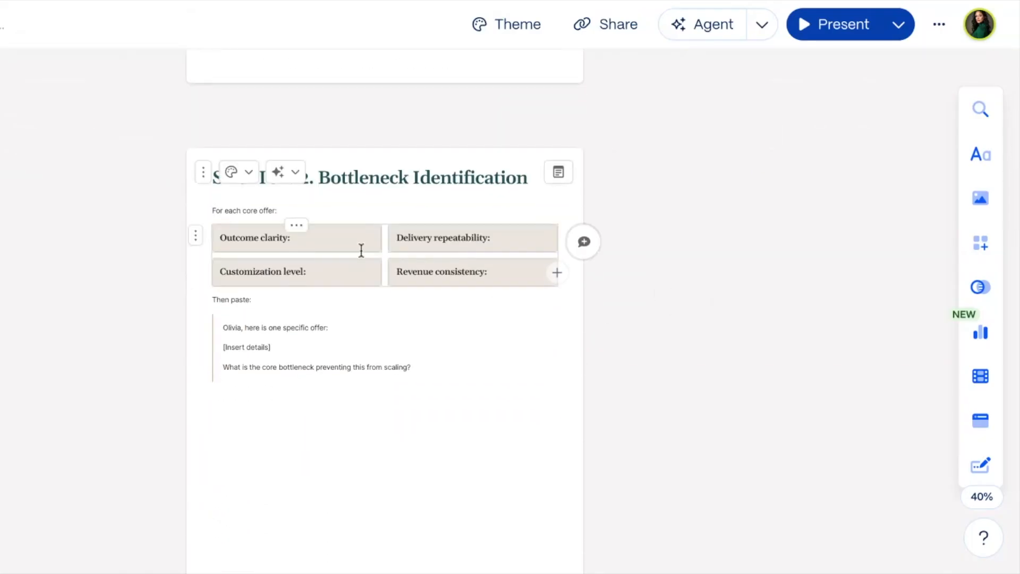
scroll(595, 354, "down", 1)
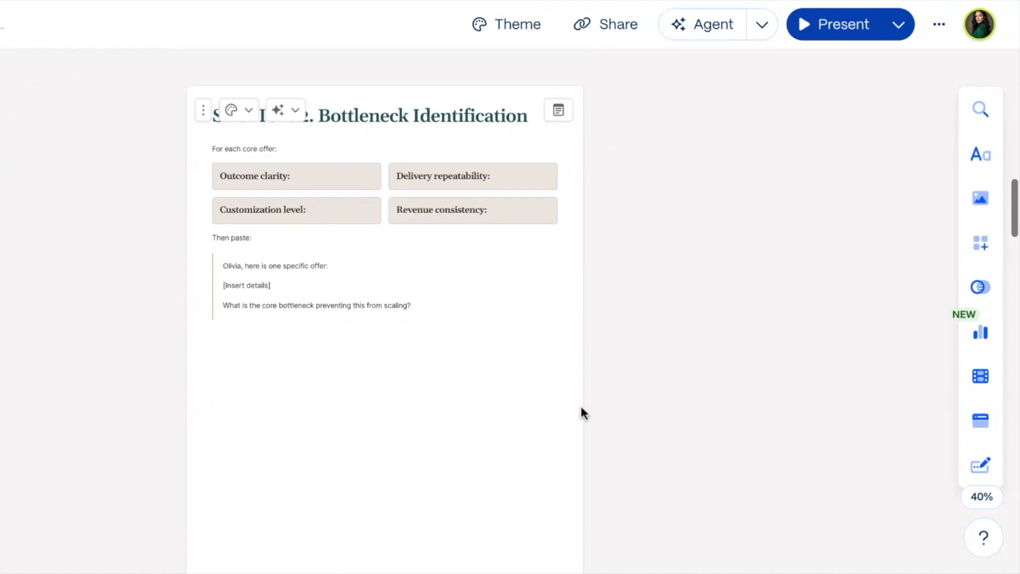
scroll(387, 331, "down", 15)
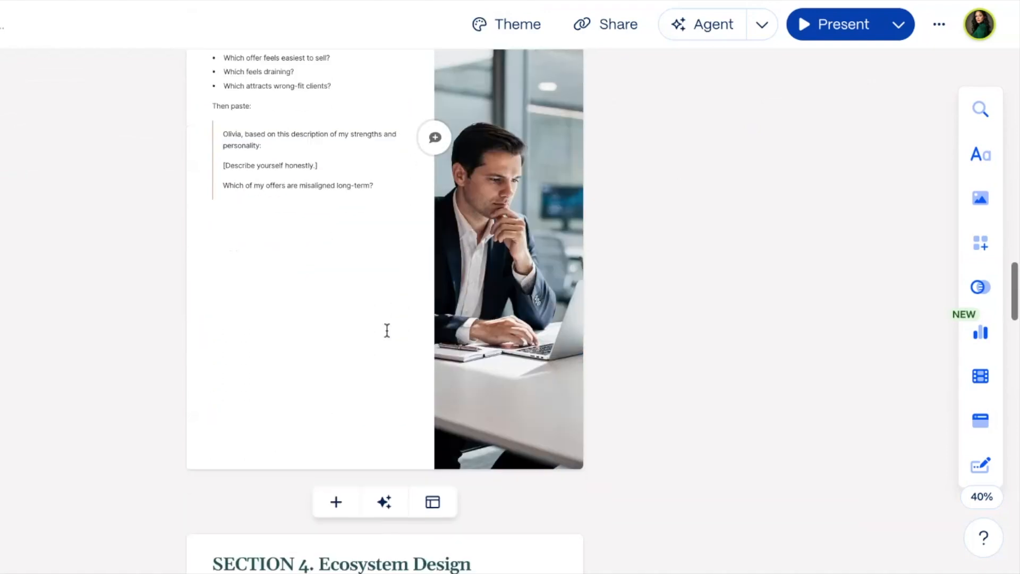
scroll(387, 331, "down", 3)
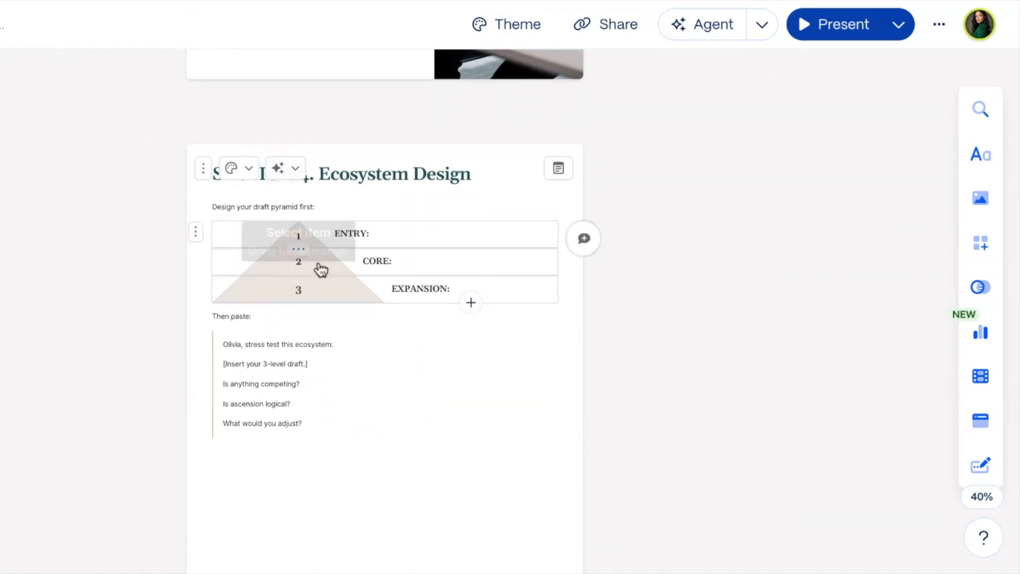
scroll(298, 269, "down", 2)
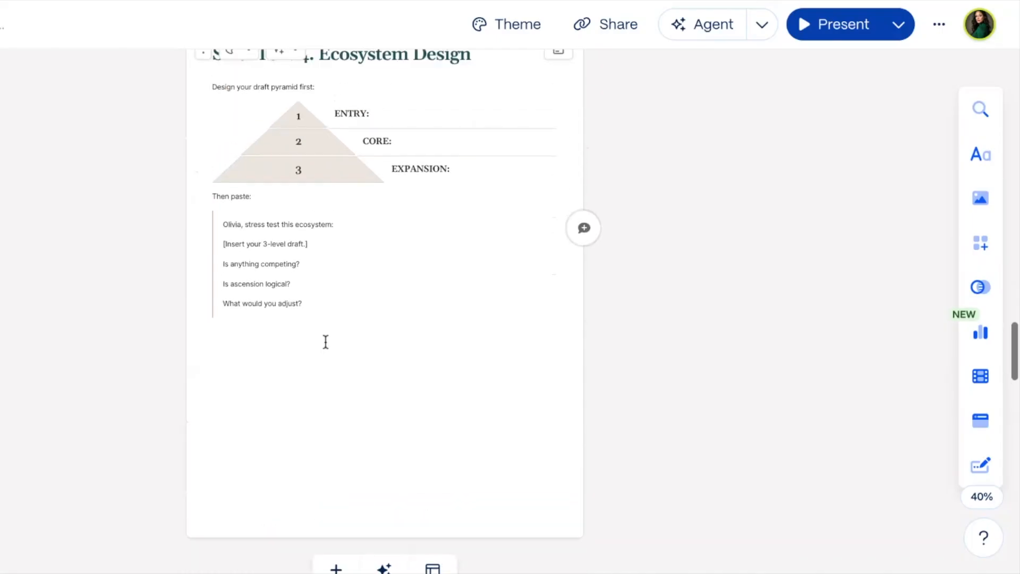
scroll(326, 342, "up", 1)
scroll(309, 377, "down", 15)
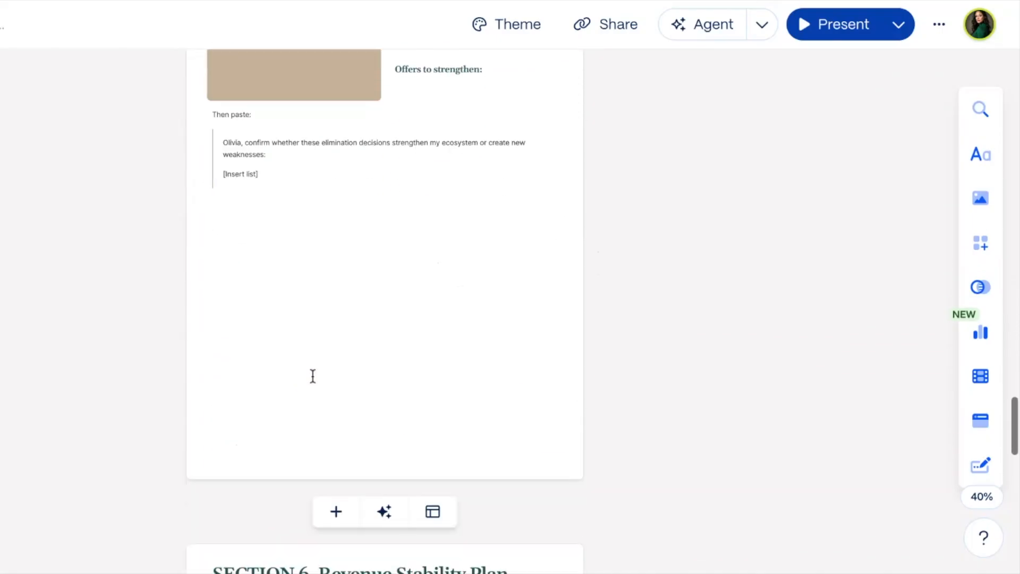
scroll(315, 374, "down", 5)
scroll(313, 371, "up", 15)
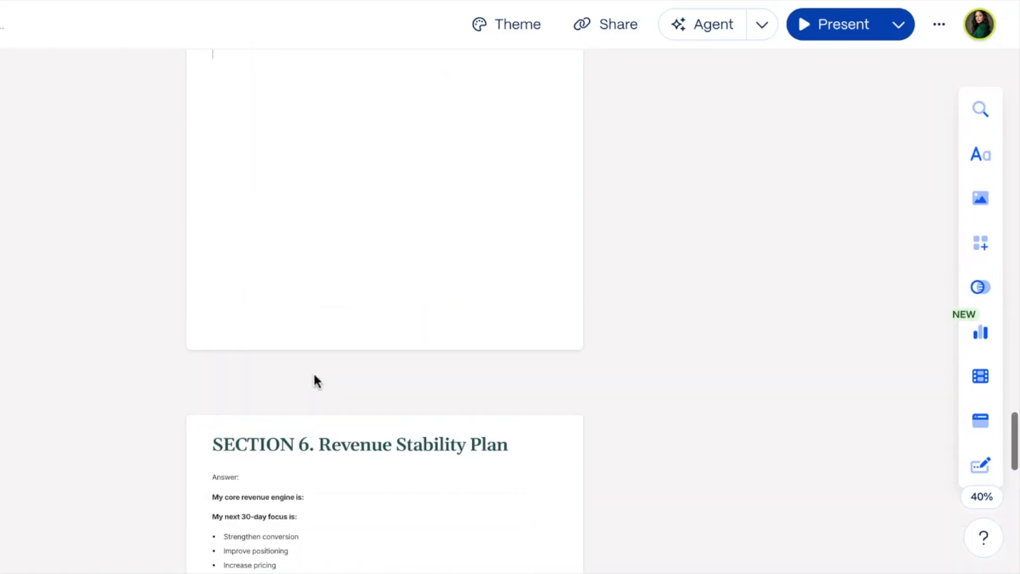
scroll(313, 371, "up", 10)
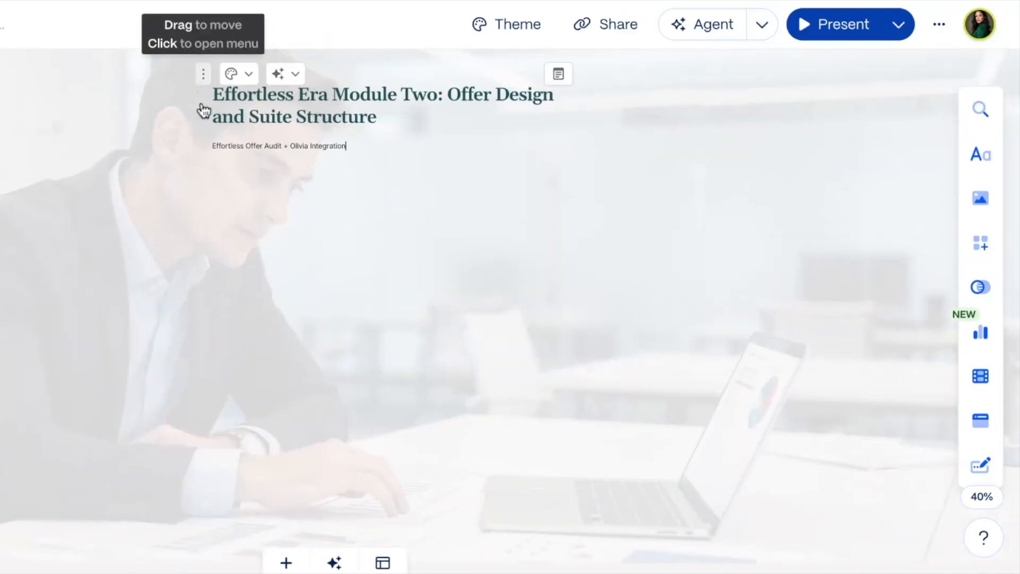
Switch the title card to the layout without an image and set its card color to dark green #215054
left_click(203, 74)
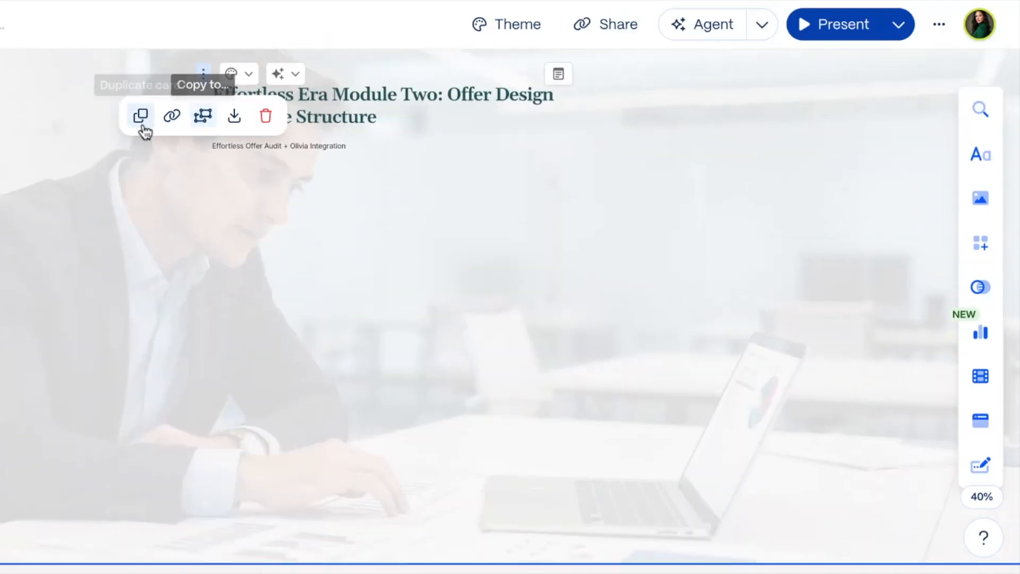
left_click(250, 90)
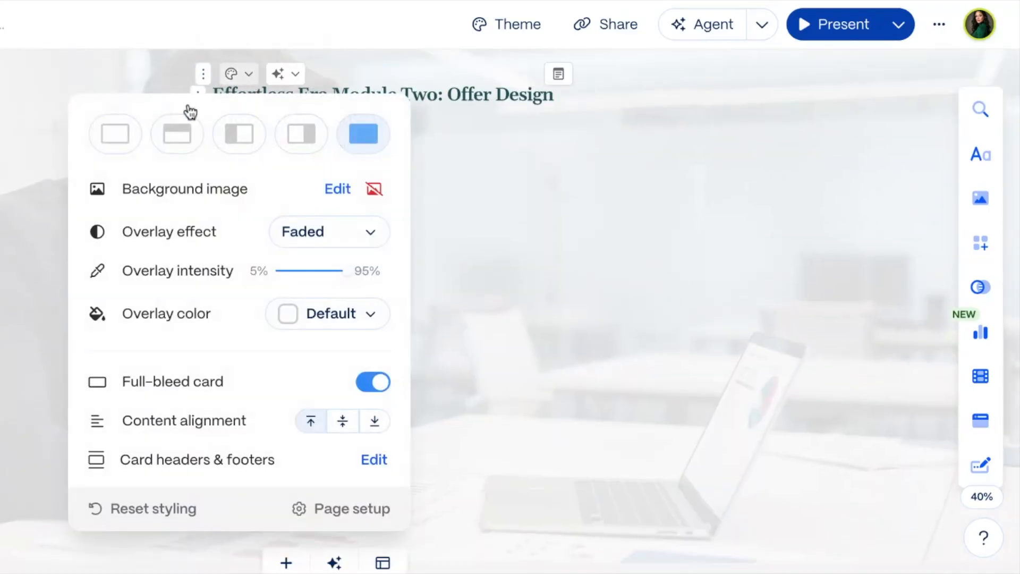
left_click(112, 136)
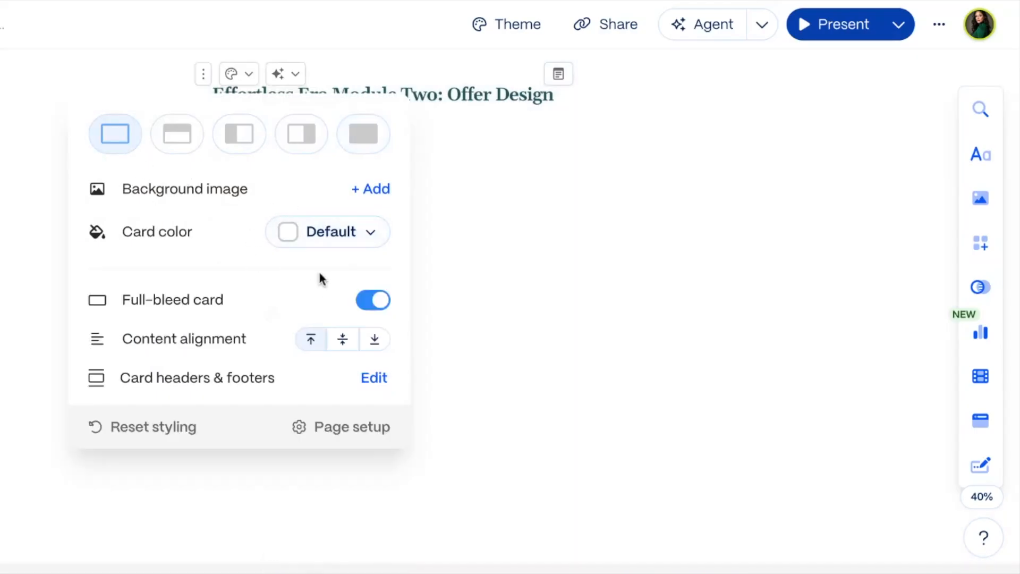
left_click(329, 232)
left_click(365, 313)
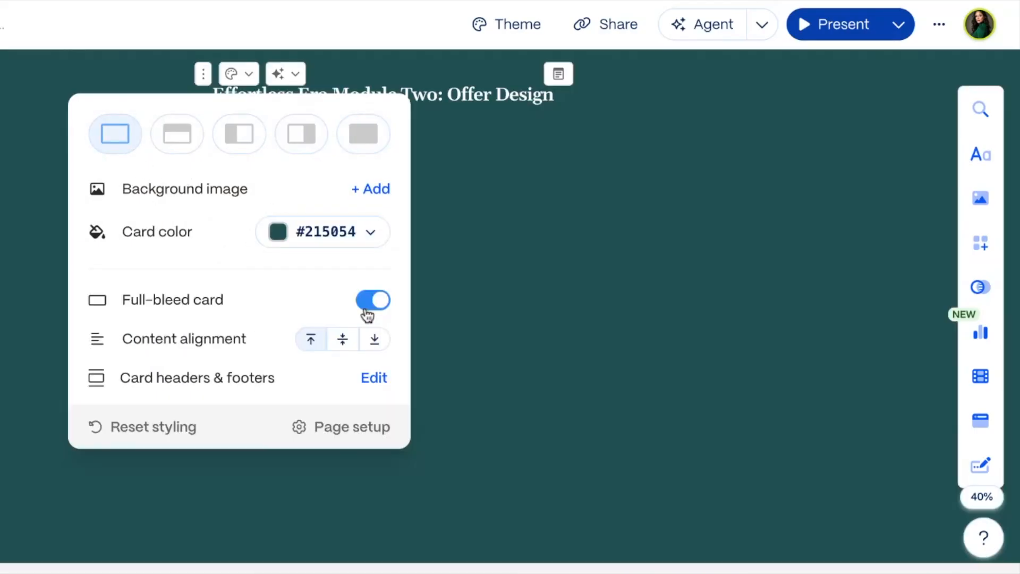
left_click(470, 288)
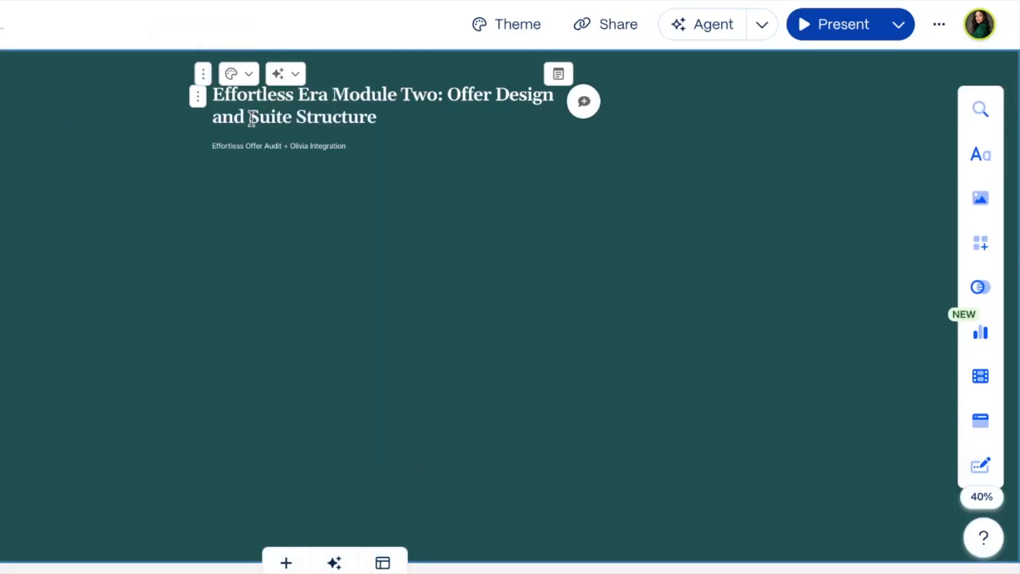
Try out the image layouts for the title card and apply the Left layout
scroll(332, 182, "down", 2)
scroll(332, 182, "up", 2)
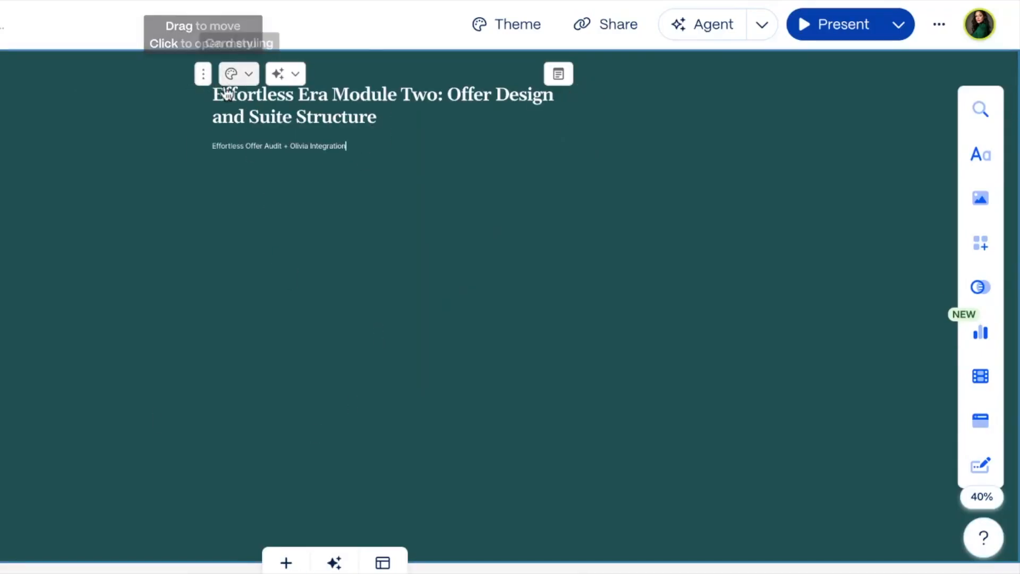
left_click(249, 68)
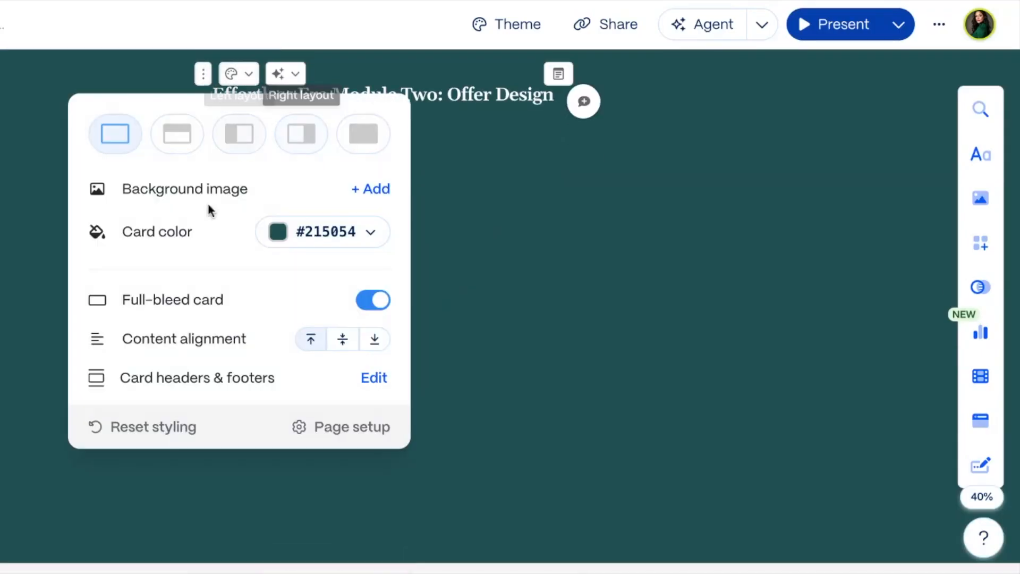
left_click(185, 143)
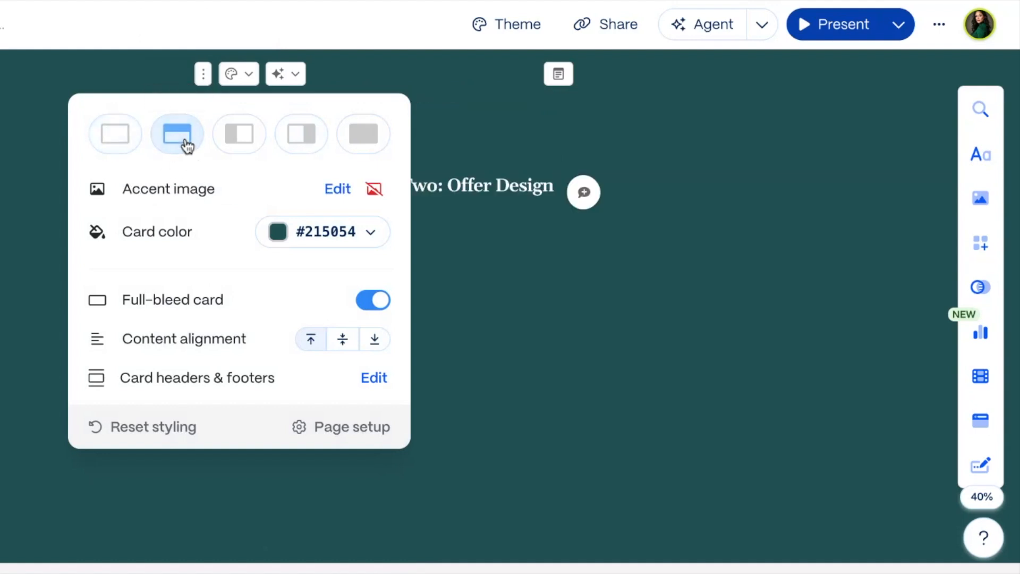
left_click(241, 145)
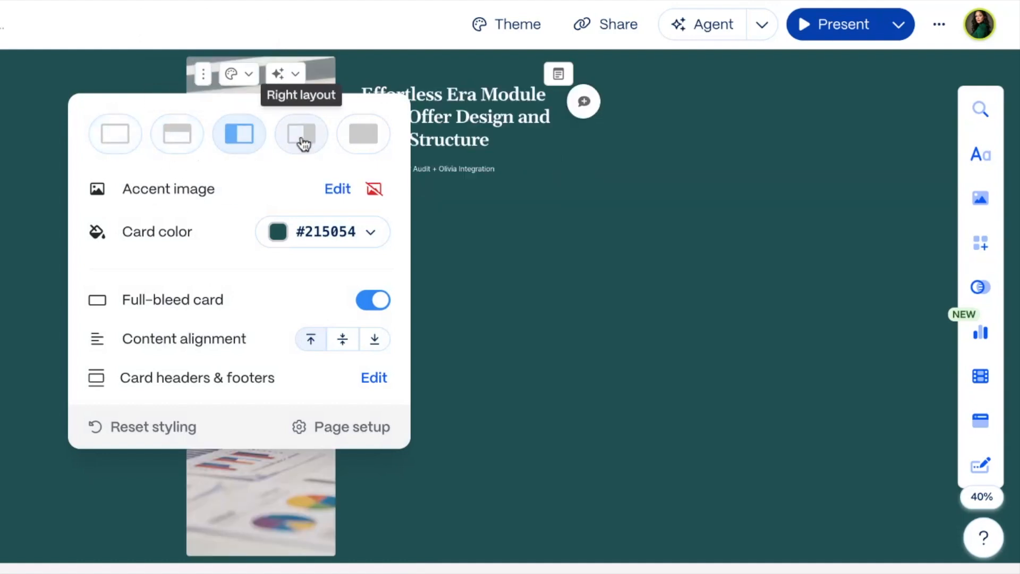
left_click(302, 144)
left_click(348, 139)
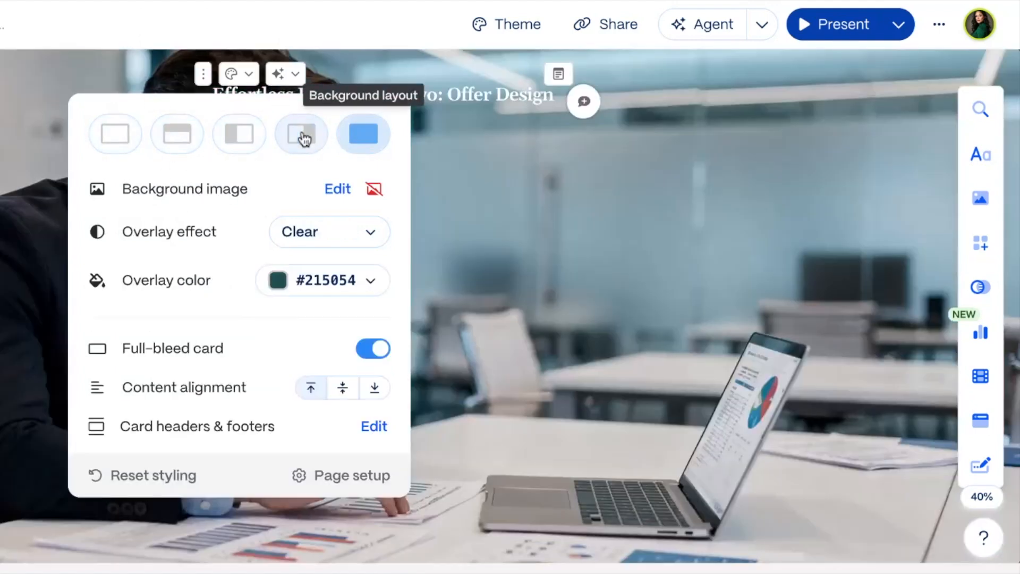
left_click(243, 137)
left_click(483, 273)
Set the line "List every current offer:" on the Section 1 Offer Inventory page to large text
scroll(440, 272, "down", 7)
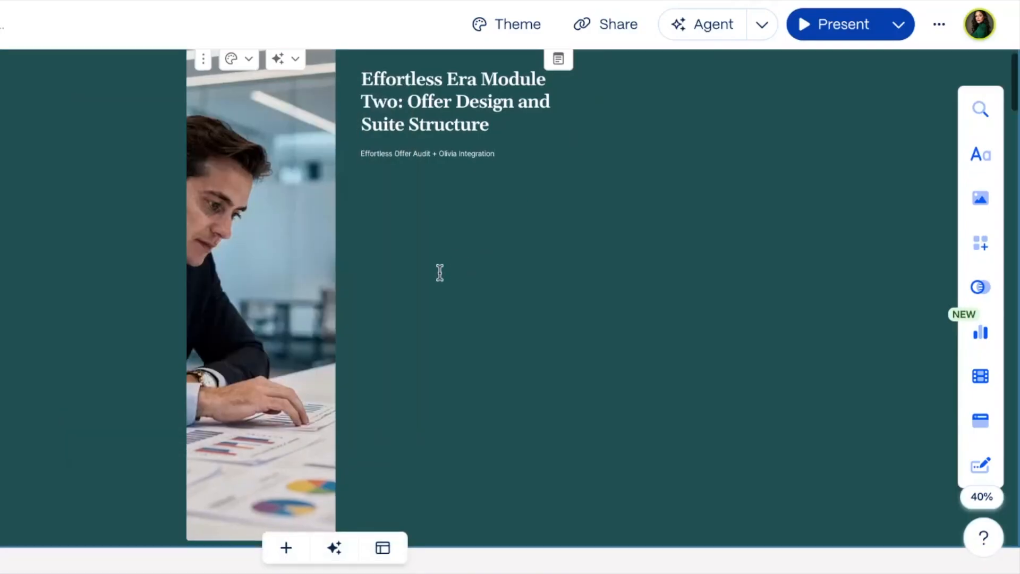
scroll(440, 272, "down", 2)
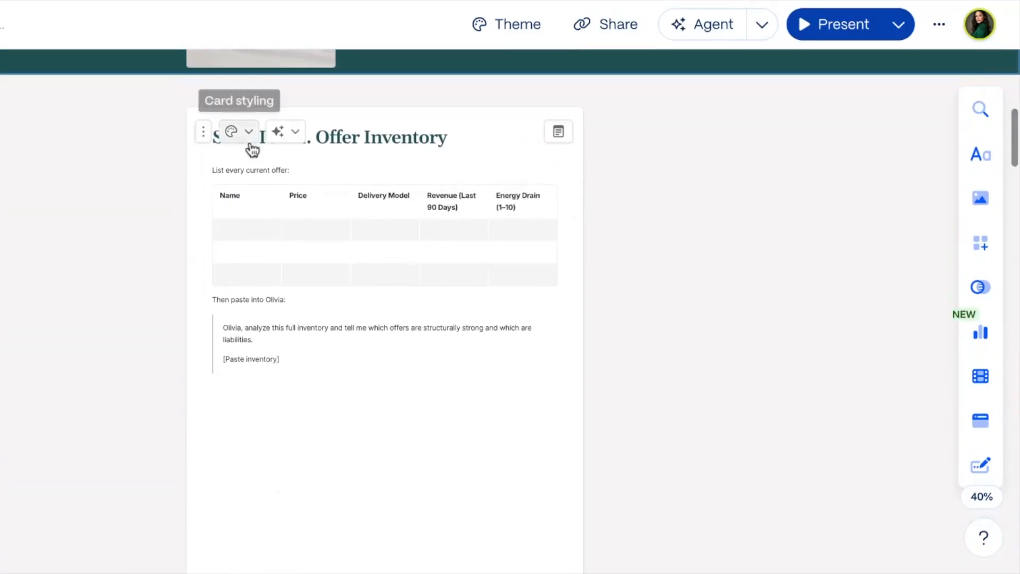
left_click(259, 170)
left_click_drag(210, 169, 215, 169)
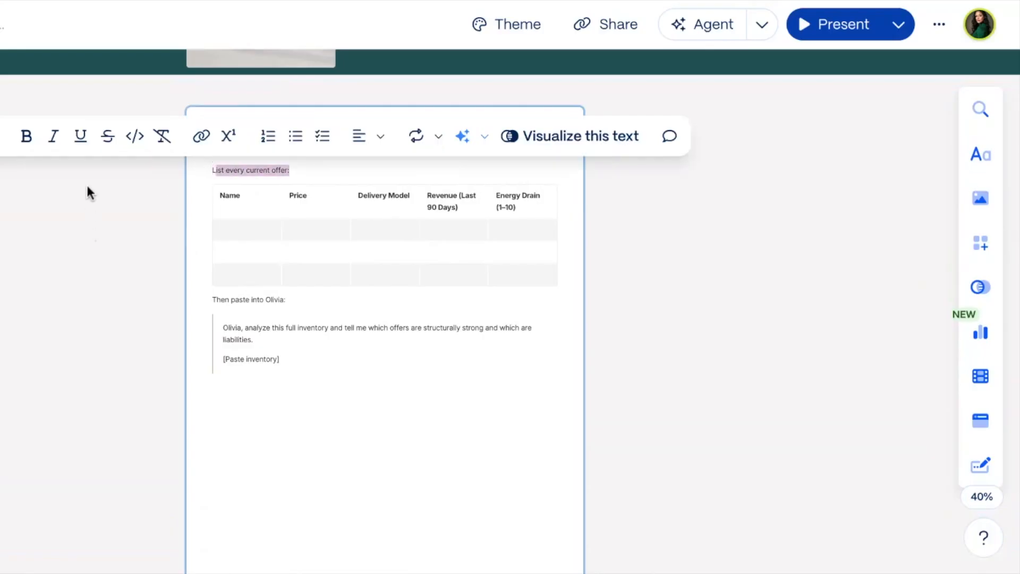
left_click(1, 136)
left_click(3, 254)
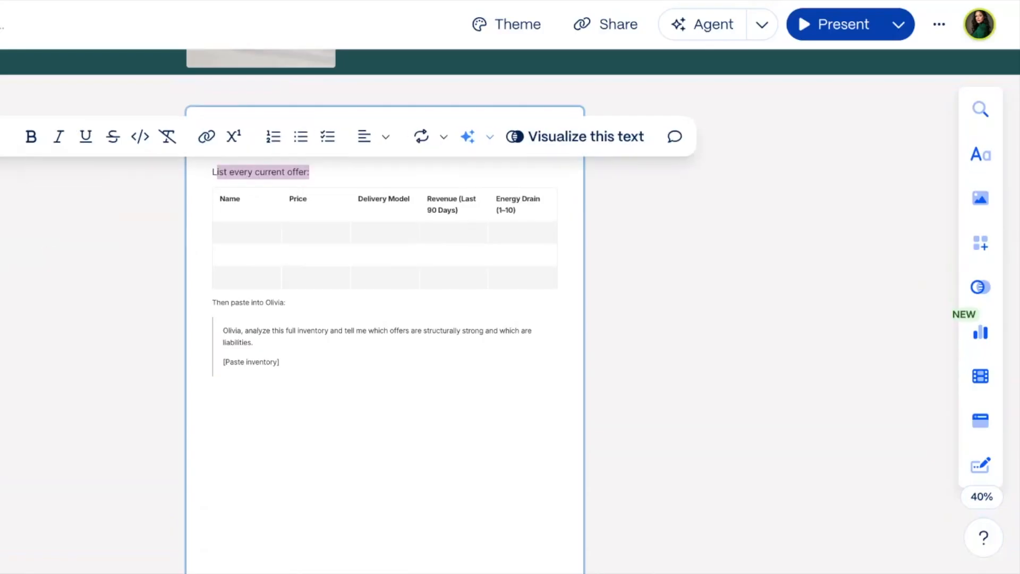
left_click(738, 232)
Italicize the quoted prompt beginning "Olivia, analyze this full inventory" on the Section 1 page
scroll(738, 231, "down", 2)
left_click_drag(247, 282, 214, 233)
left_click(226, 234)
left_click(267, 265)
left_click_drag(267, 265, 223, 250)
left_click(39, 216)
Set the quoted Olivia prompt, its "[Paste inventory]" placeholder and the line "Then paste into Olivia:" in Section 1 to large text
left_click(260, 289)
left_click_drag(260, 289, 205, 228)
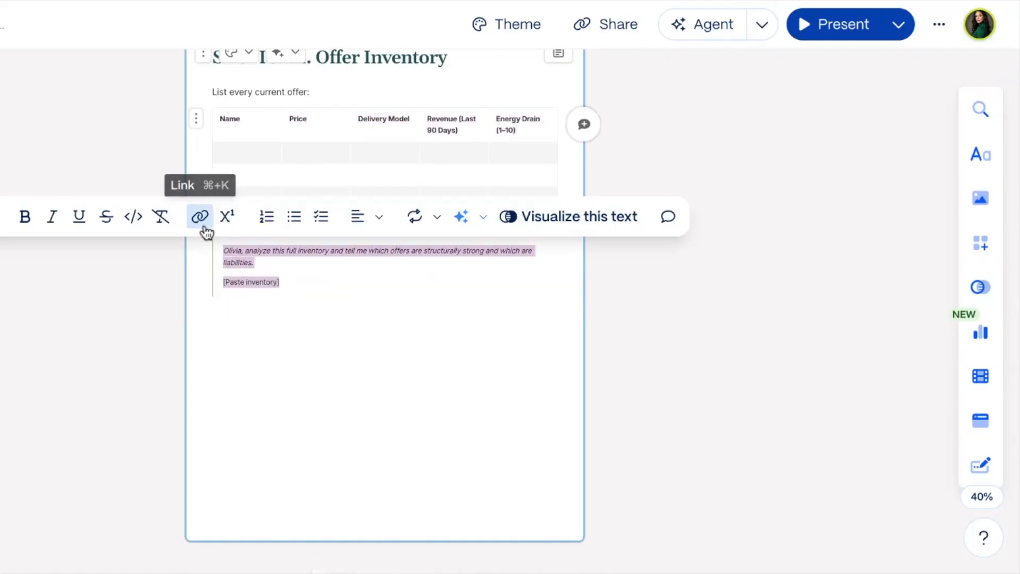
left_click(1, 216)
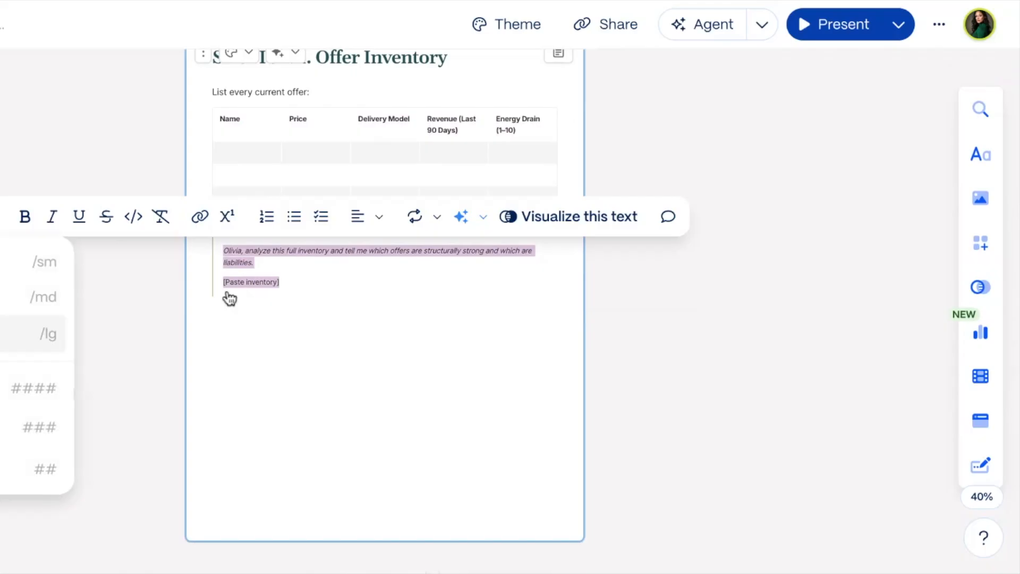
left_click(341, 284)
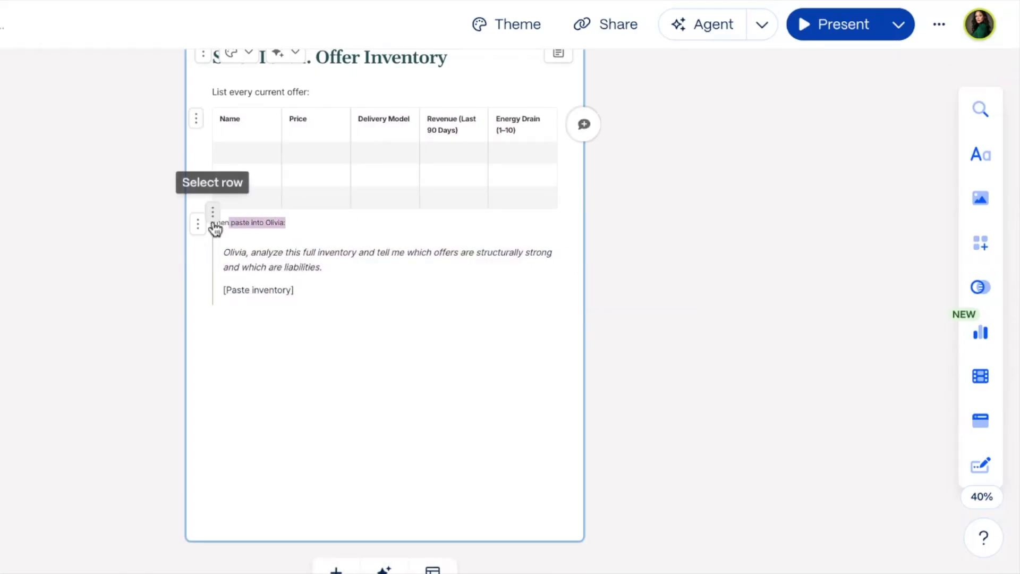
left_click(270, 222)
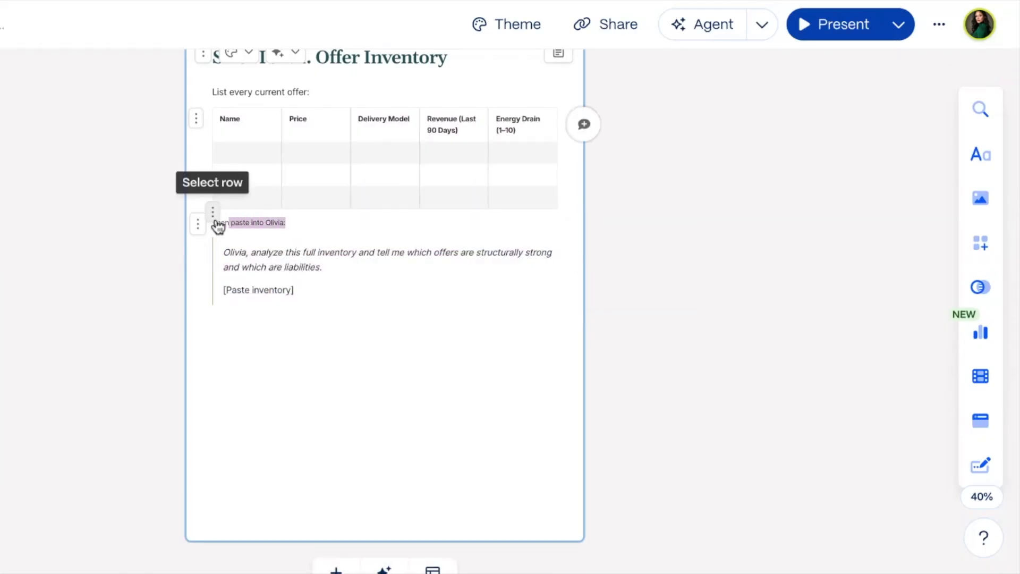
left_click(314, 346)
Look over the Section 2 Bottleneck Identification page and the start of Section 3, checking their layouts
scroll(314, 346, "down", 1)
scroll(314, 346, "down", 1)
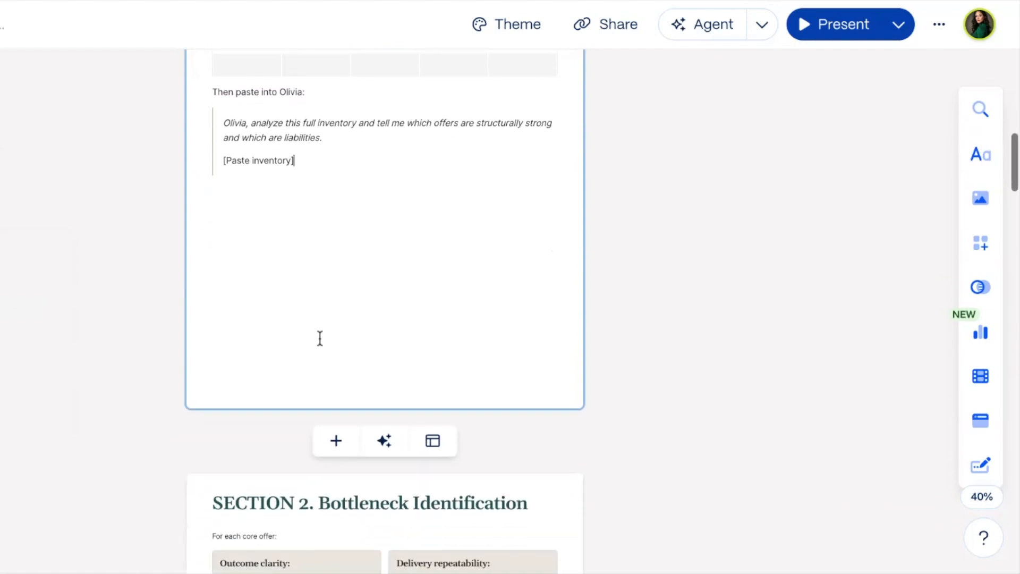
scroll(370, 196, "down", 4)
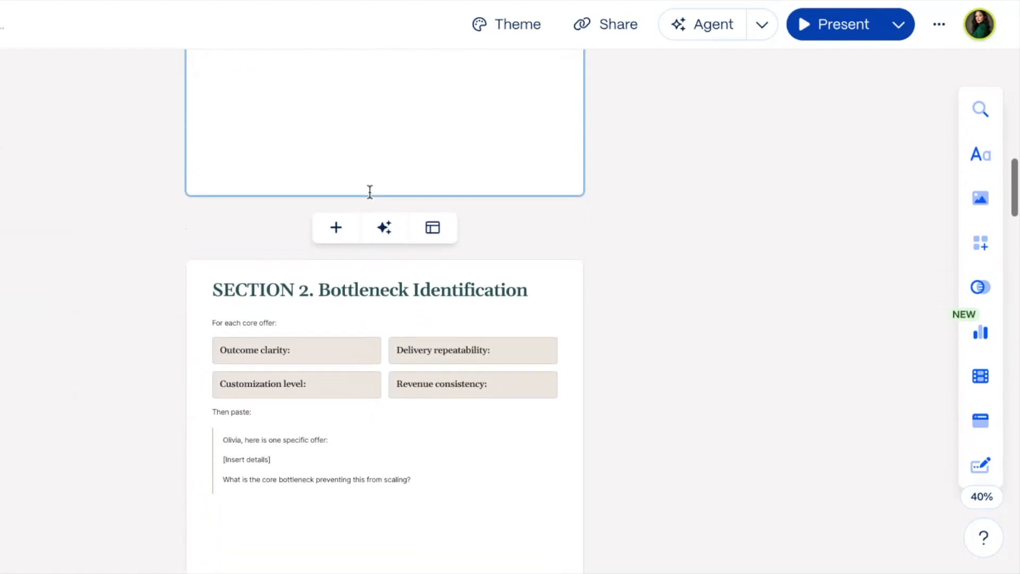
scroll(370, 190, "down", 1)
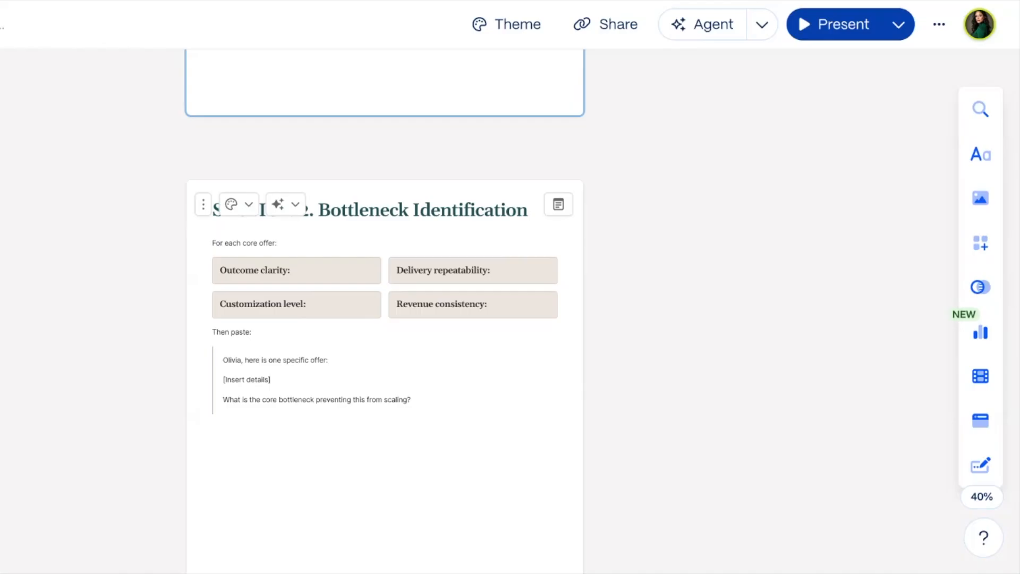
scroll(361, 232, "down", 2)
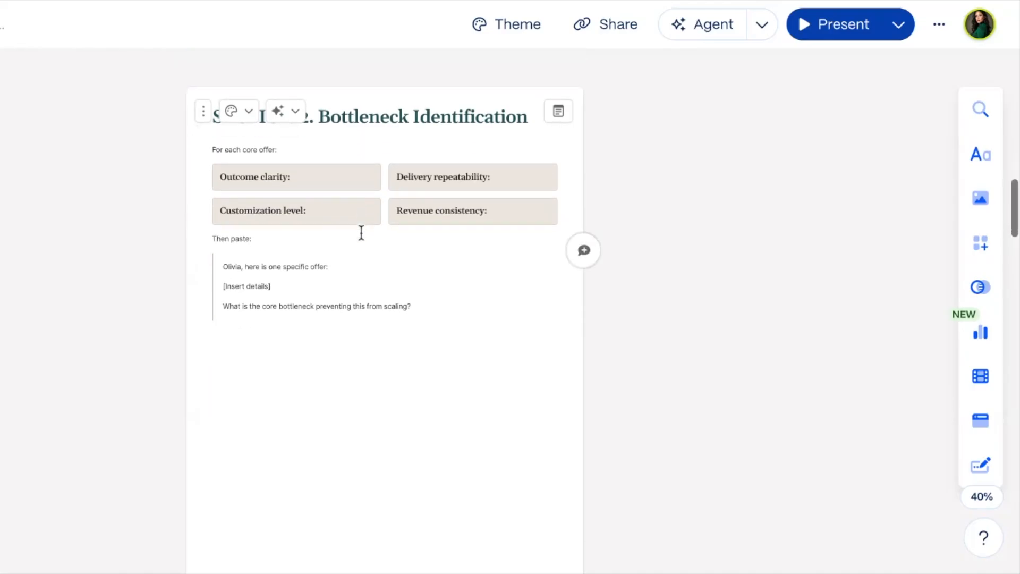
scroll(317, 285, "down", 5)
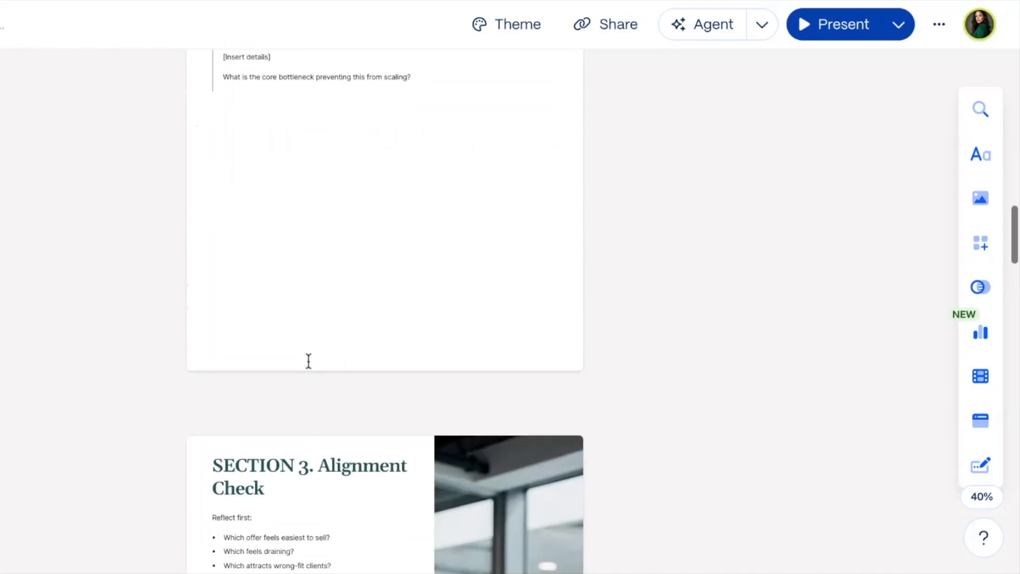
scroll(308, 360, "up", 6)
scroll(347, 346, "down", 10)
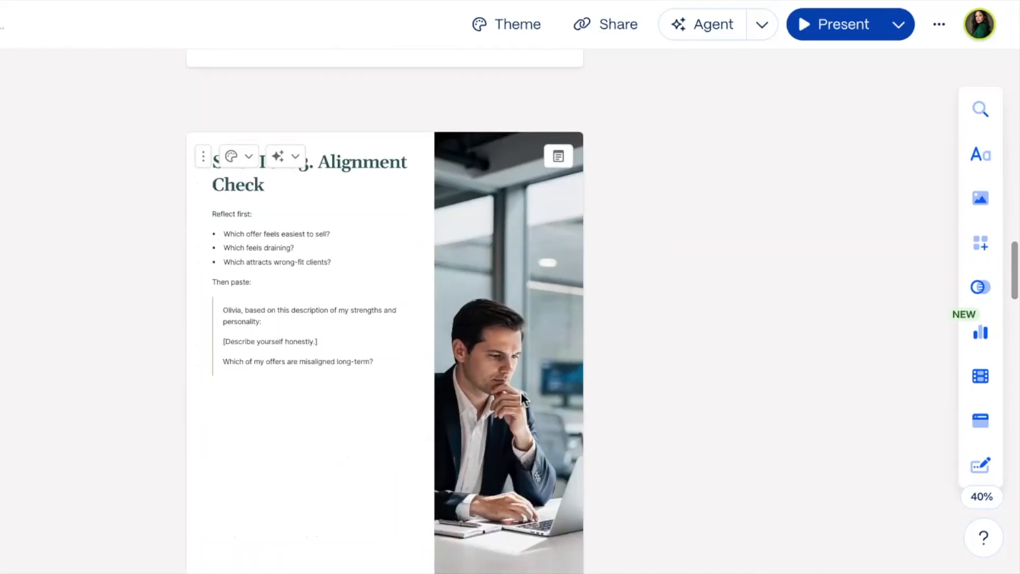
Change the Section 3 image prompt to "thoughtful female entrepreneur sitting at desk with notebook reflecting on business decisions" and generate new AI images
left_click(521, 392)
scroll(522, 396, "down", 1)
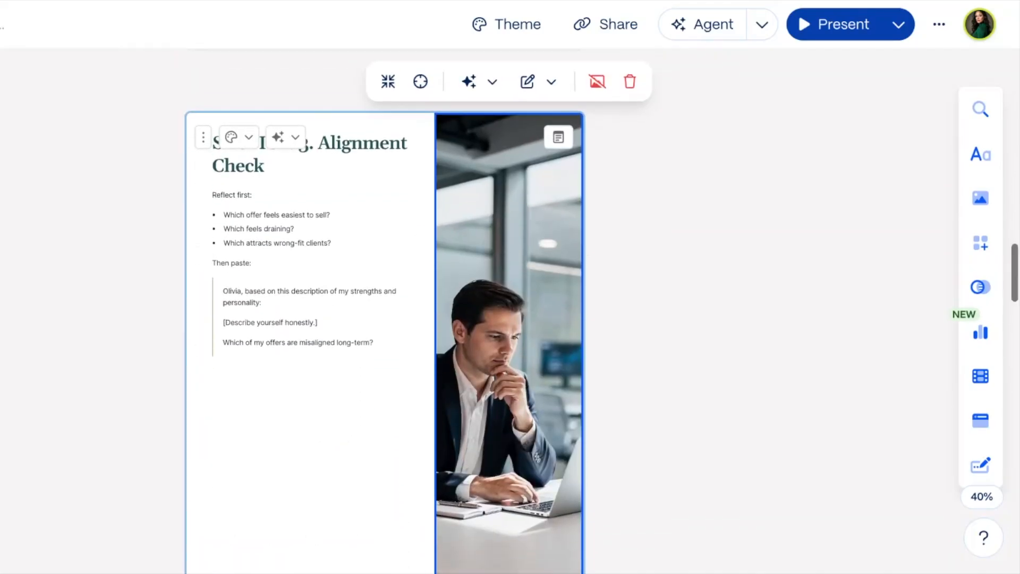
scroll(522, 396, "up", 1)
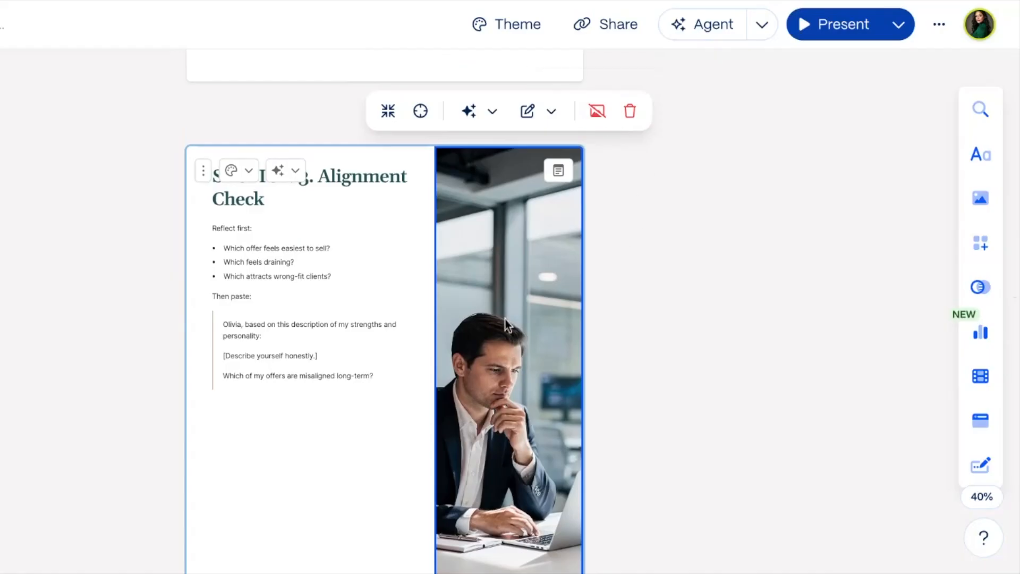
left_click(529, 118)
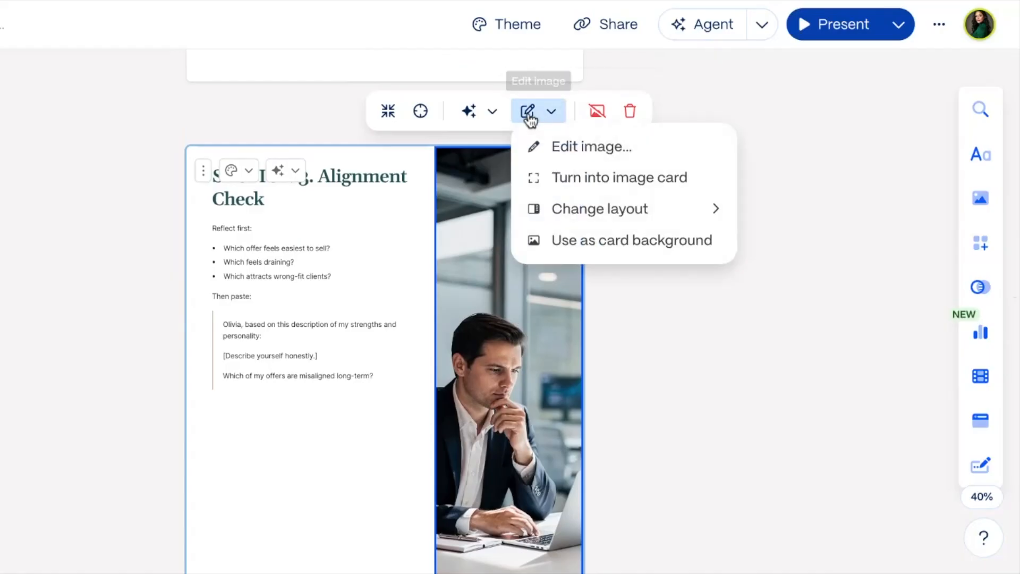
left_click(569, 150)
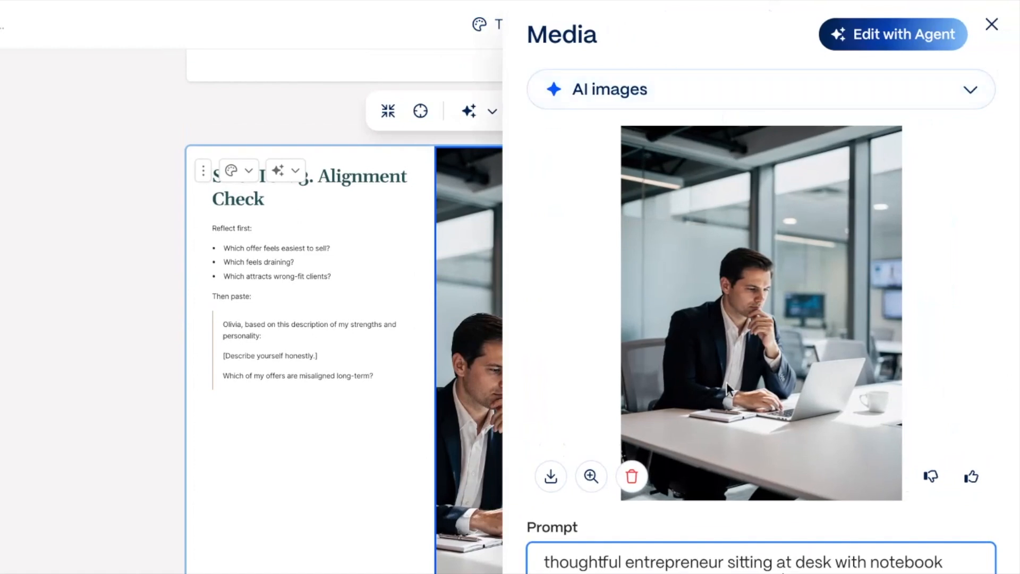
scroll(726, 382, "down", 2)
scroll(726, 382, "down", 1)
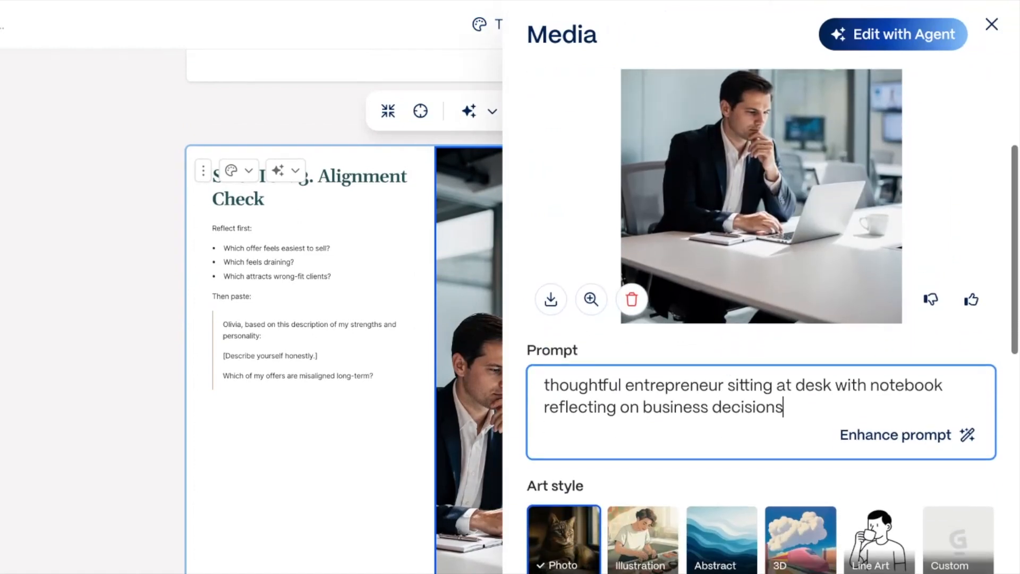
type("female")
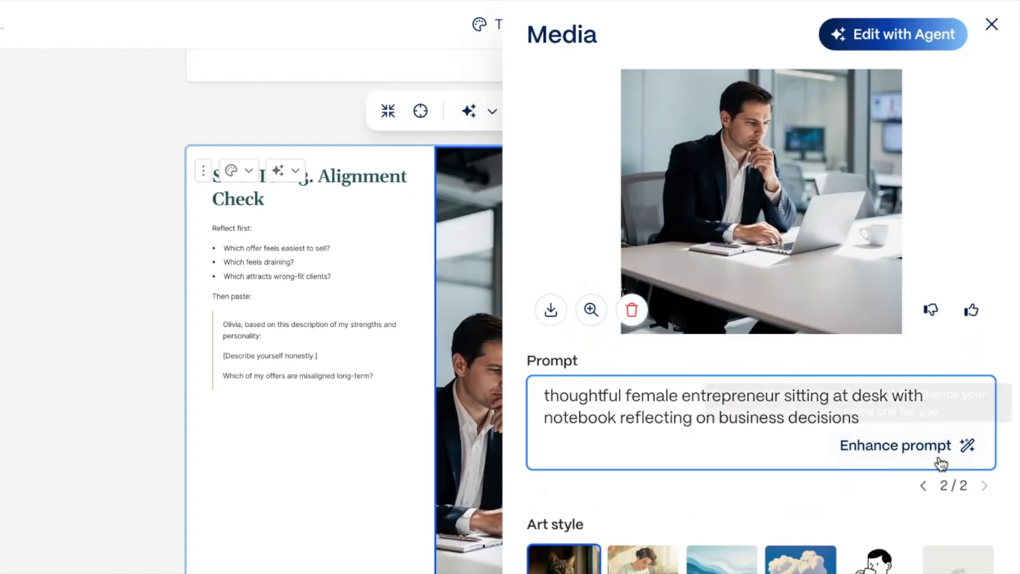
scroll(941, 464, "down", 6)
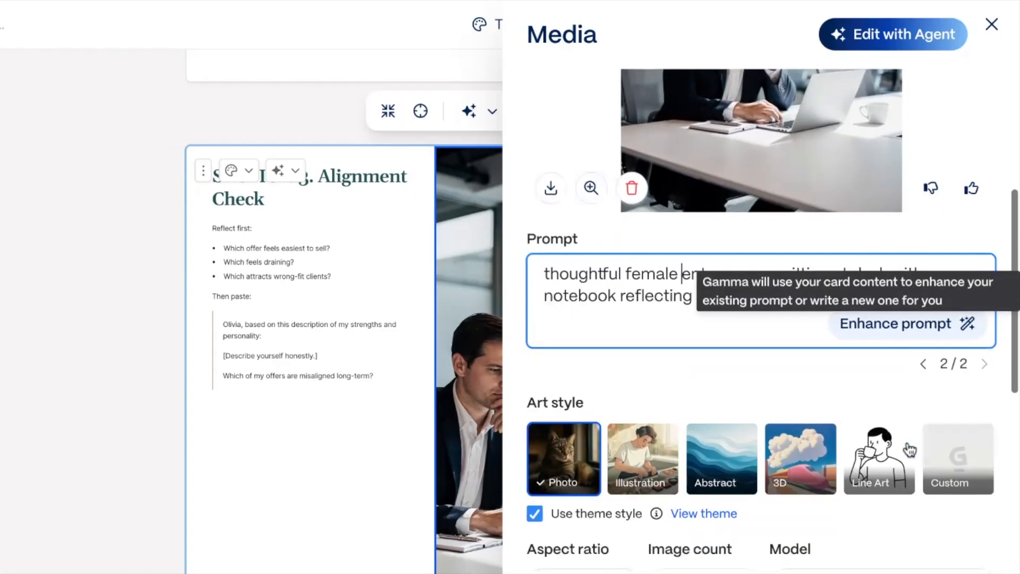
left_click(886, 436)
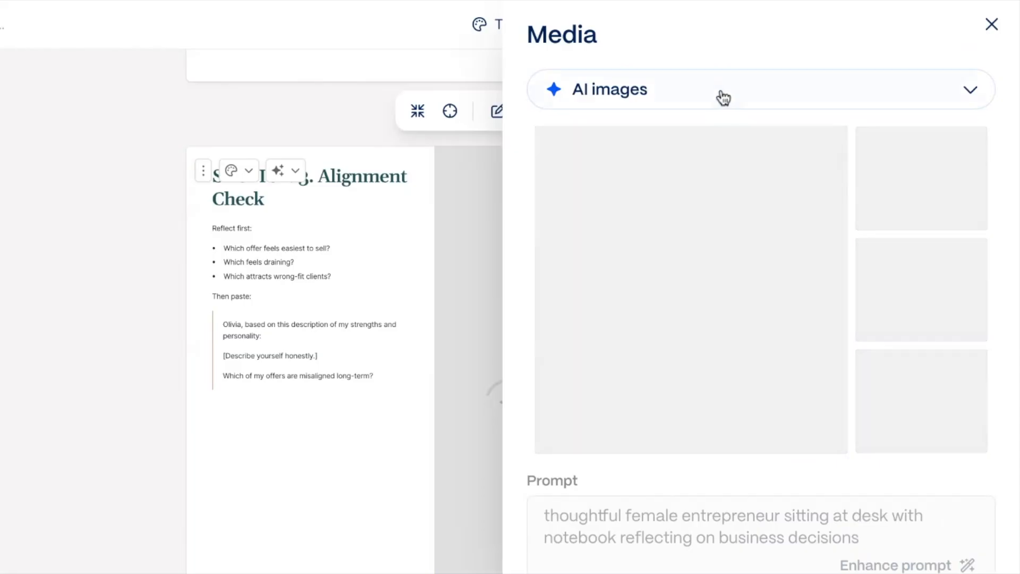
Review the media sources offered for the Section 3 image, keeping AI images as the source
left_click(722, 97)
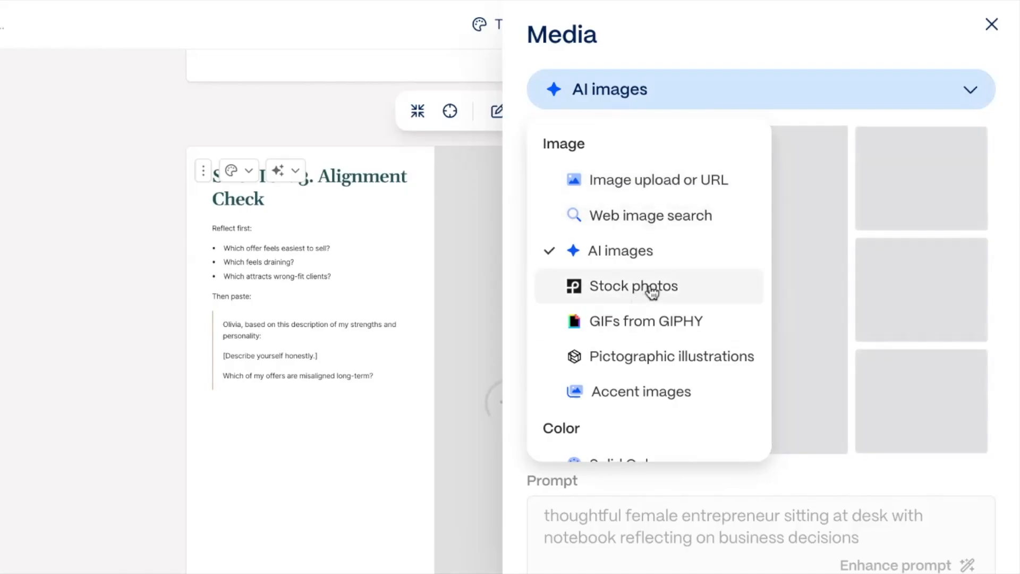
scroll(625, 398, "down", 2)
scroll(622, 394, "up", 2)
left_click(898, 41)
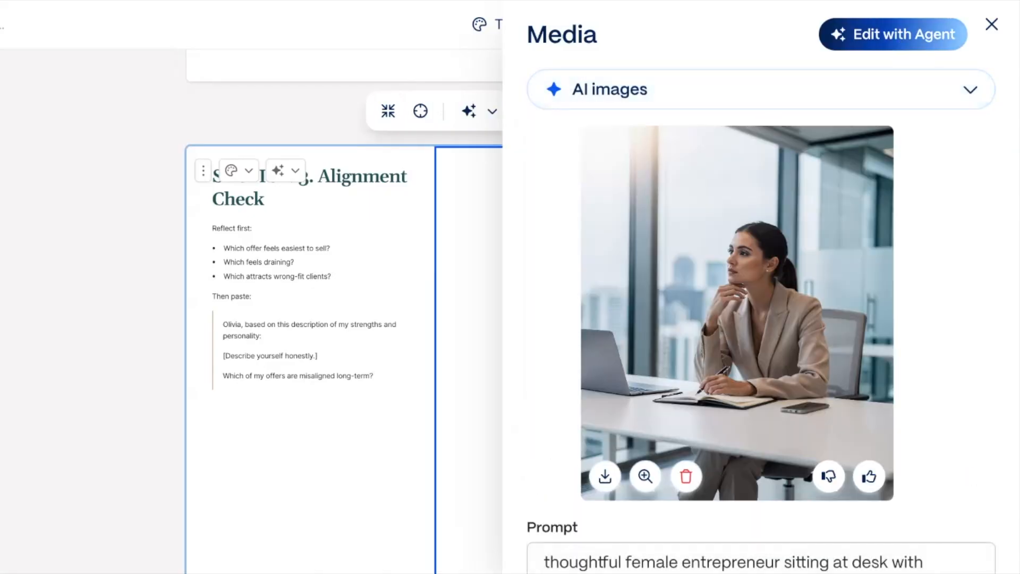
Compare the generated images and use the one of the woman in a dark blazer writing beside a laptop for Section 3
scroll(653, 261, "down", 5)
scroll(691, 263, "up", 4)
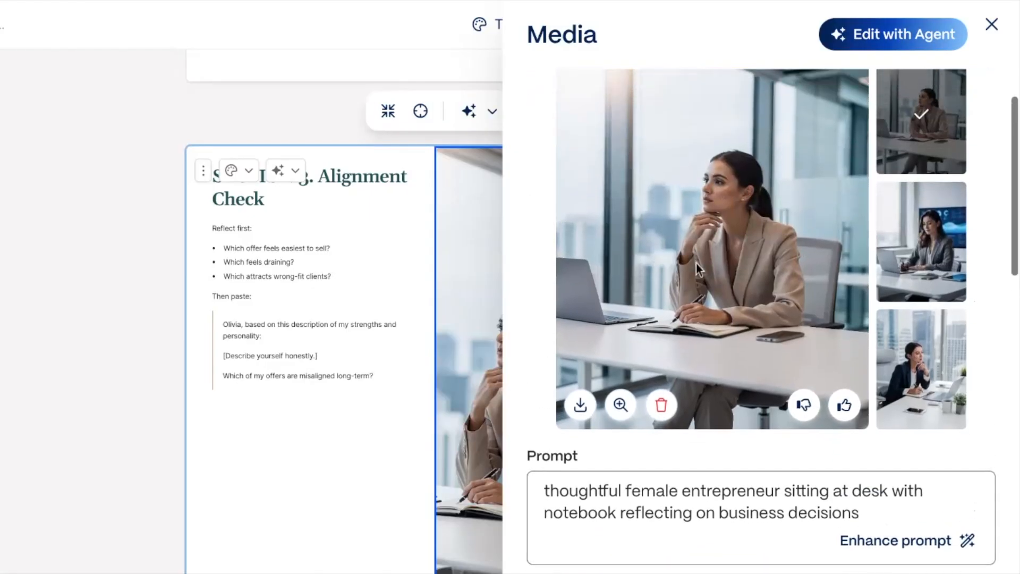
scroll(905, 338, "up", 1)
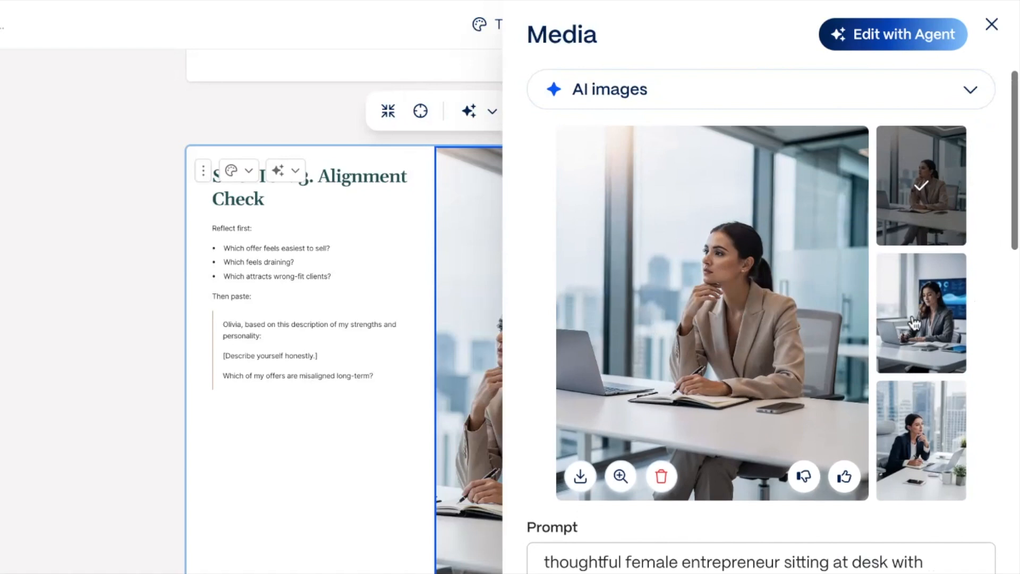
left_click(933, 284)
left_click(940, 425)
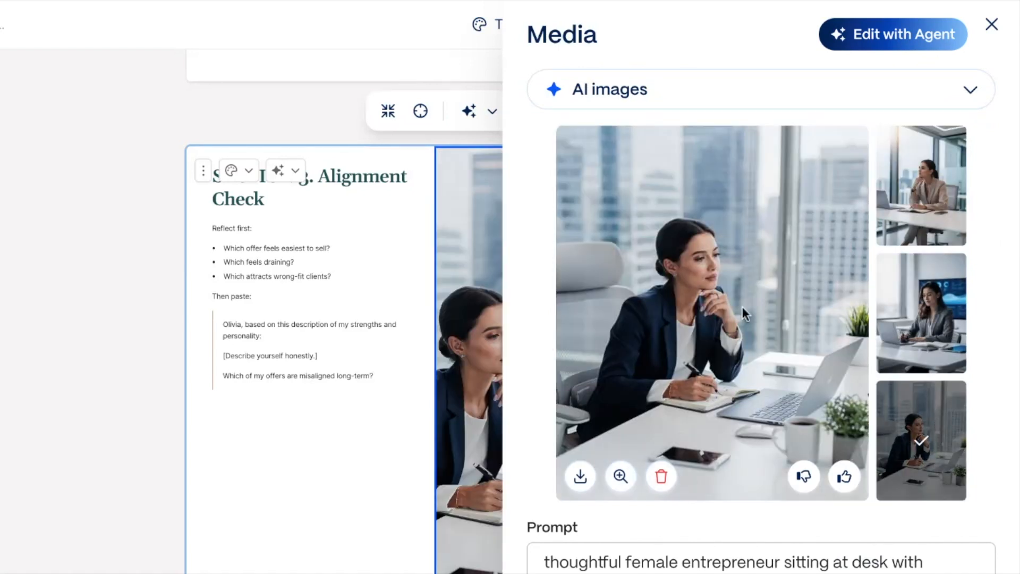
left_click(305, 484)
Set the "Then paste:" line and the Olivia prompt text in Section 4, Ecosystem Design, to large text
scroll(693, 324, "down", 5)
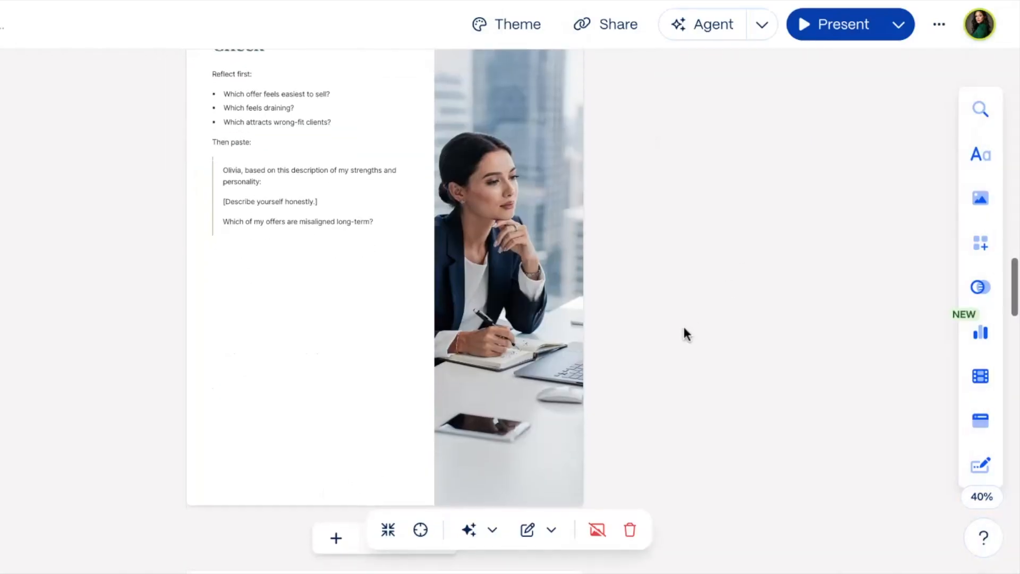
scroll(684, 328, "down", 8)
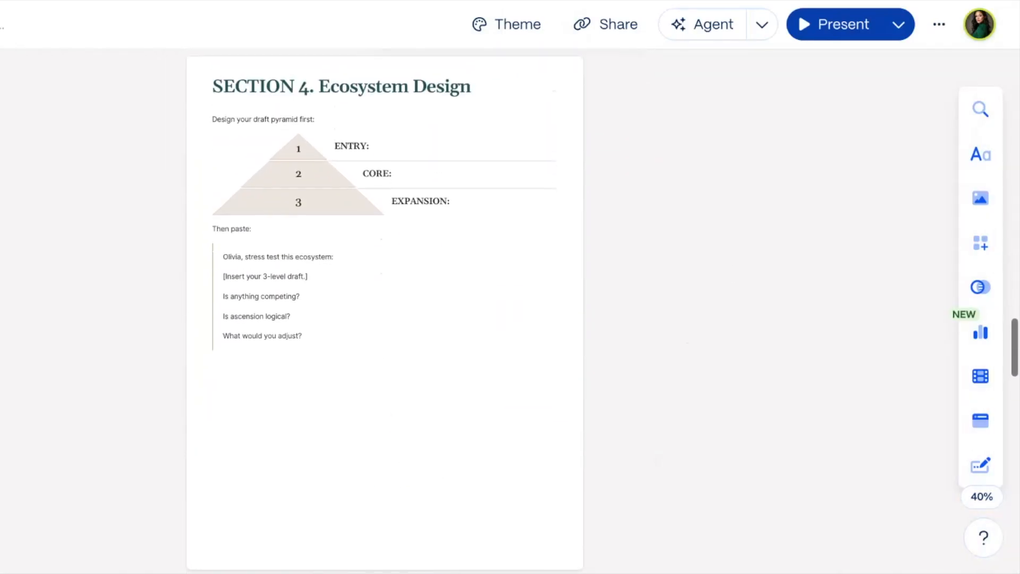
left_click_drag(302, 341, 212, 235)
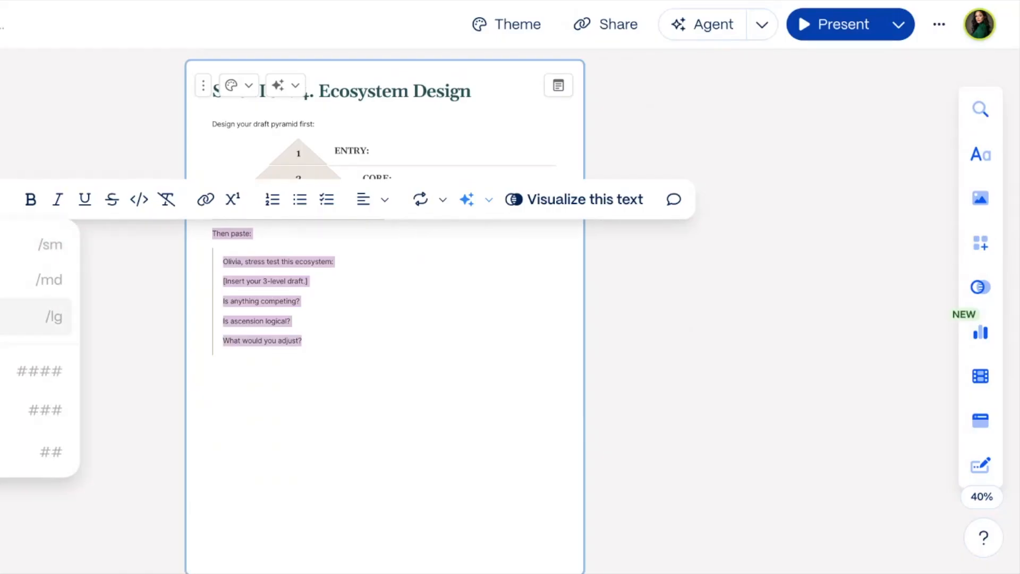
left_click(27, 314)
left_click(360, 335)
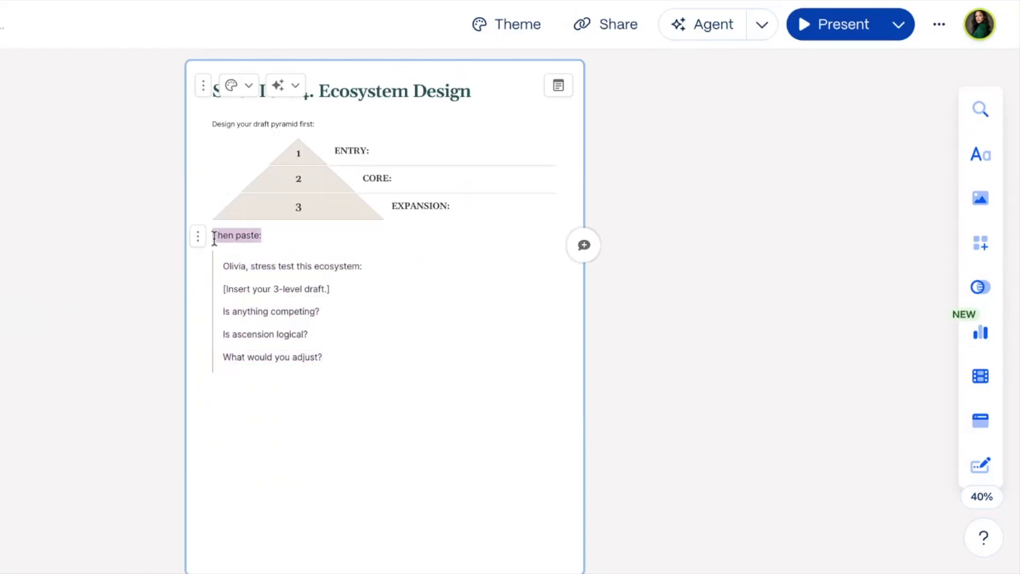
Format "Then paste:" under the Section 4 pyramid as a level-four heading and insert blank lines above it
left_click(0, 200)
left_click(26, 371)
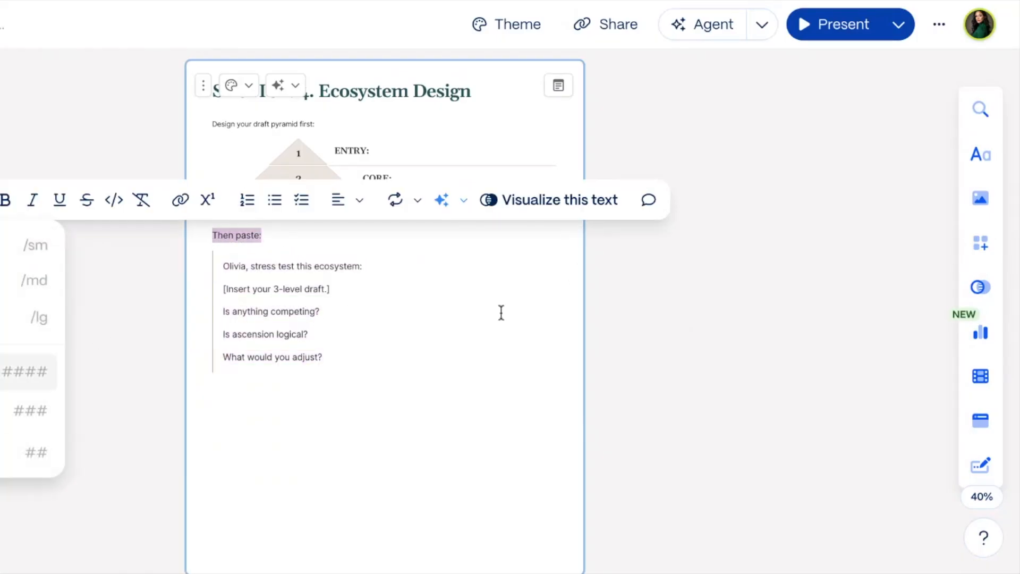
left_click(434, 386)
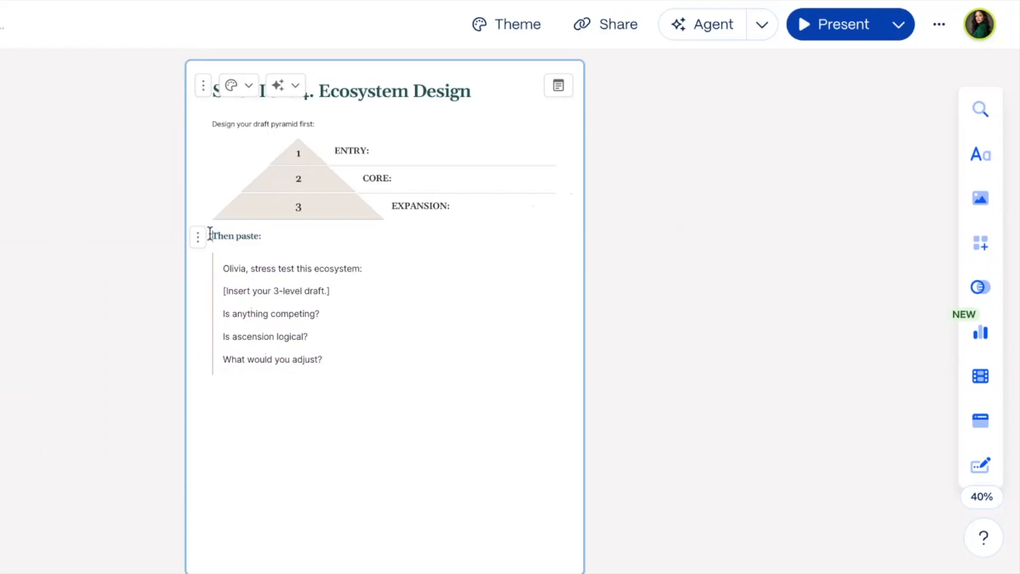
key("Return")
key("Return")
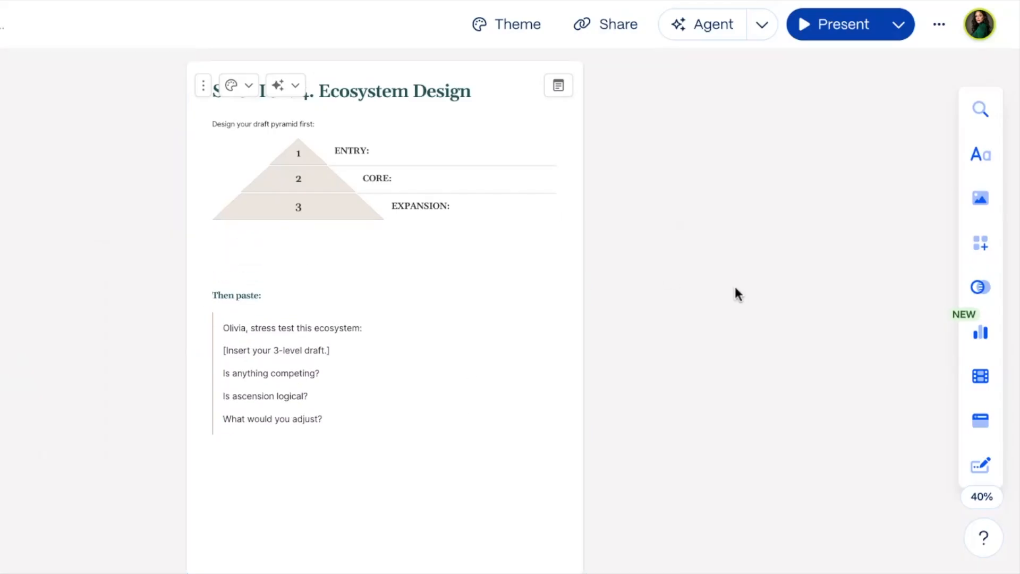
Look over the Section 5 Elimination List and the remaining cards, and return to the cover to check its image
scroll(735, 290, "down", 10)
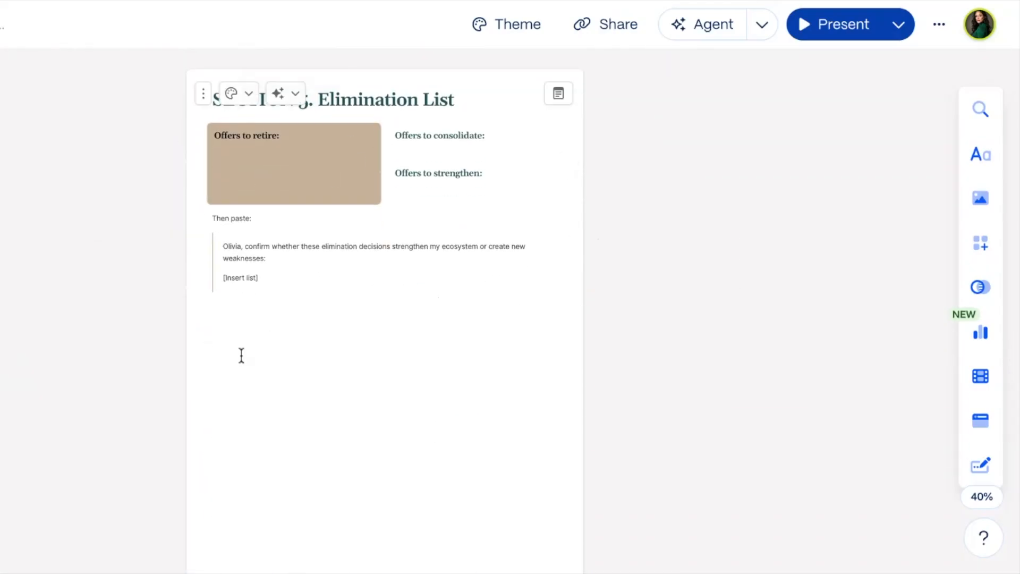
scroll(271, 304, "down", 10)
scroll(273, 306, "down", 6)
scroll(272, 282, "up", 20)
scroll(385, 312, "up", 20)
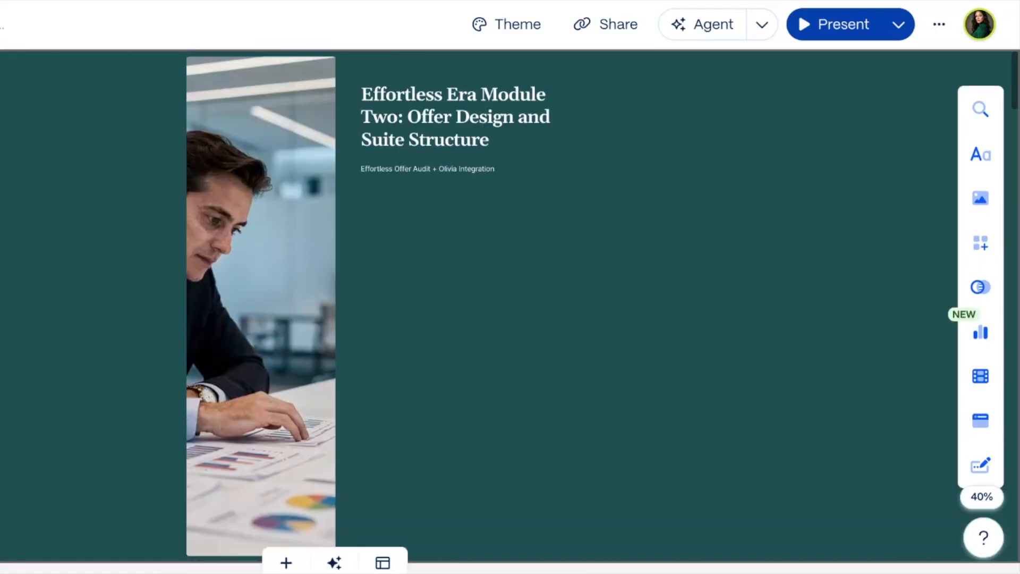
scroll(273, 298, "down", 5)
scroll(272, 298, "up", 5)
Change the cover image prompt to "modern female business professional reviewing organized documents and charts on a clean desk with laptop" and generate new AI images
left_click(271, 292)
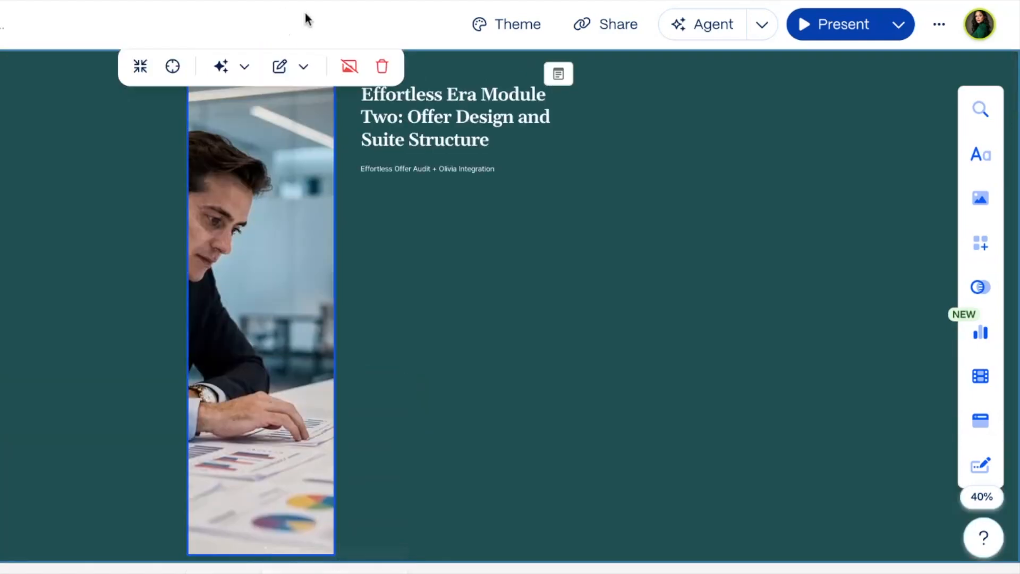
left_click(283, 68)
left_click(345, 107)
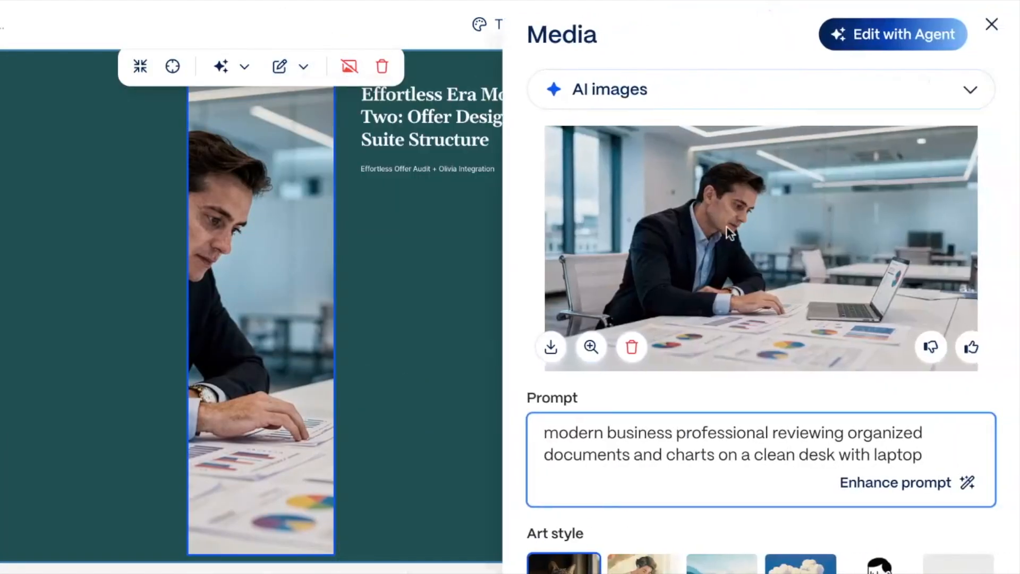
scroll(690, 318, "down", 2)
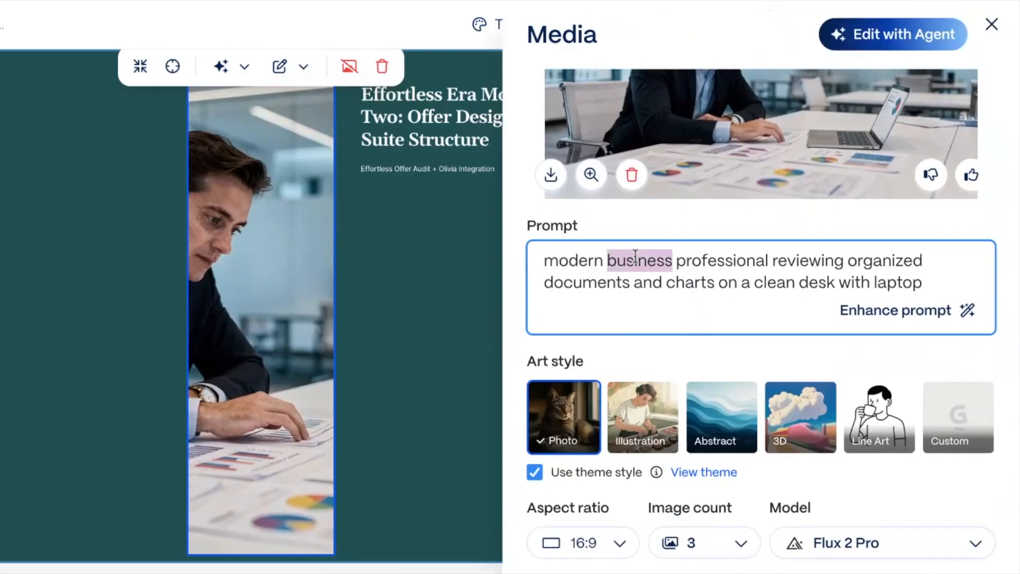
type("female")
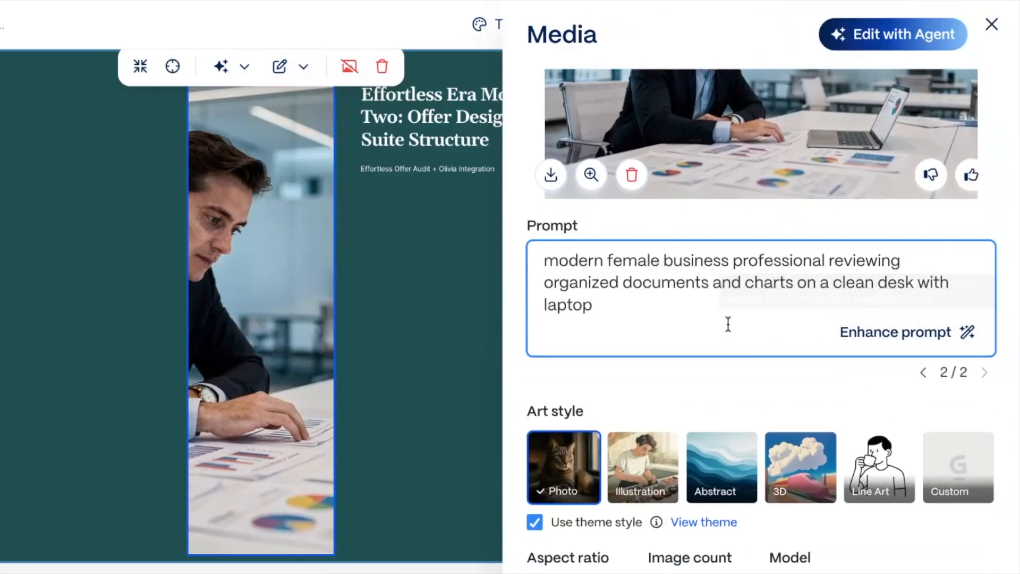
scroll(751, 387, "down", 5)
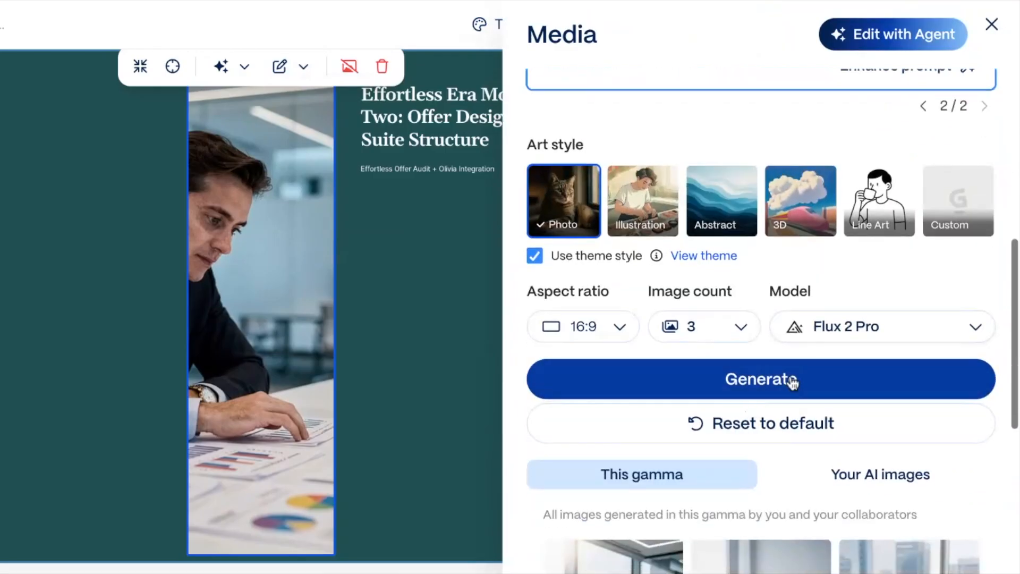
left_click(792, 381)
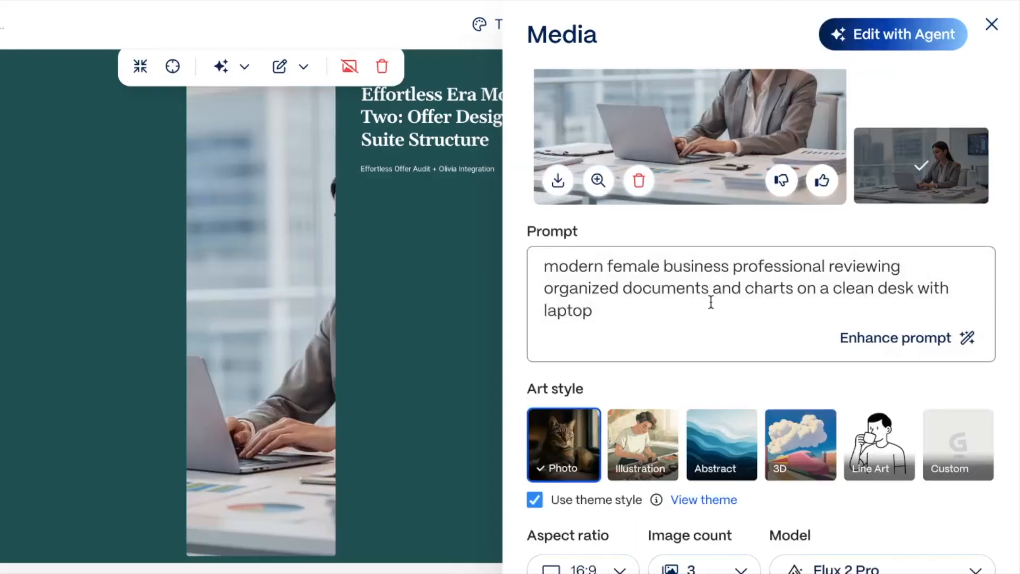
Use the generated image of the short-haired woman in a grey blazer writing on charts for the cover, and close the media settings
left_click(888, 178)
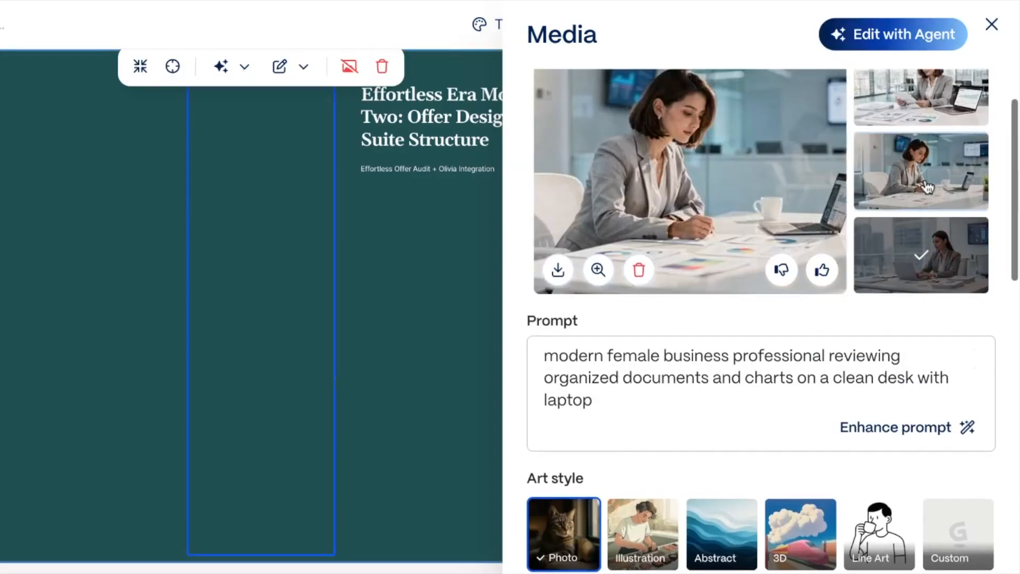
left_click(992, 24)
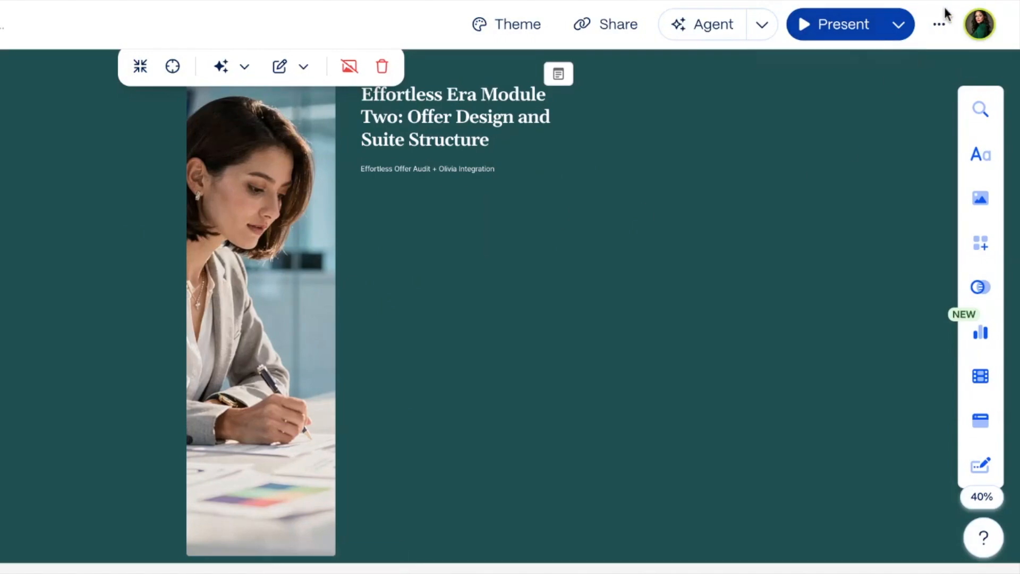
Review the export types offered for the workbook without exporting it, and close the export options
left_click(939, 25)
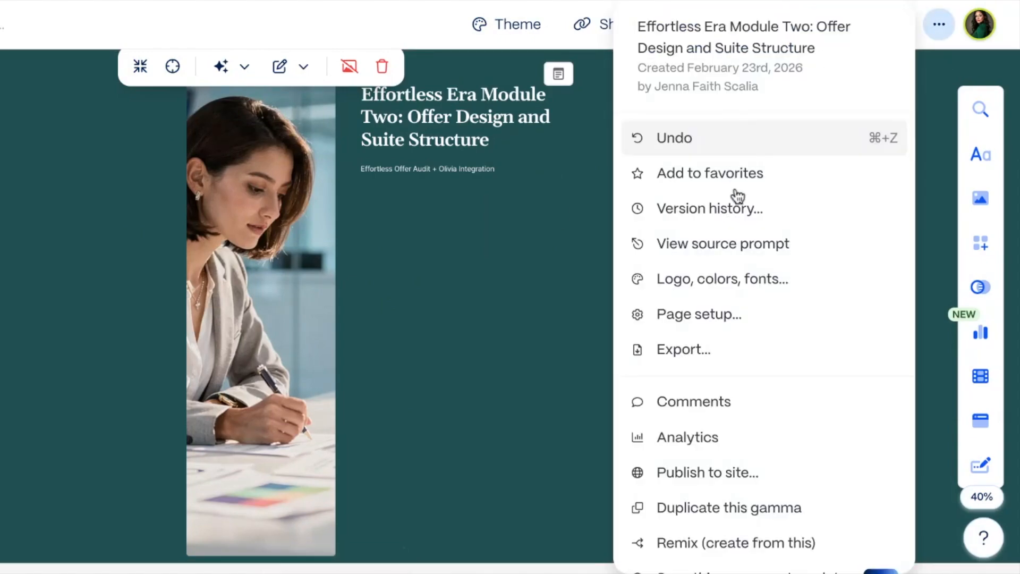
left_click(717, 352)
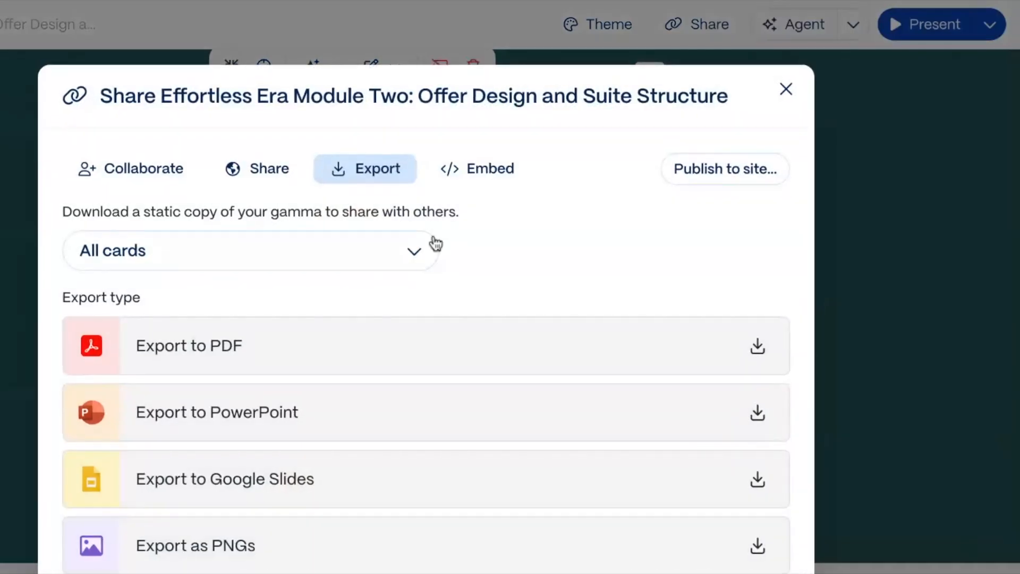
scroll(434, 242, "down", 1)
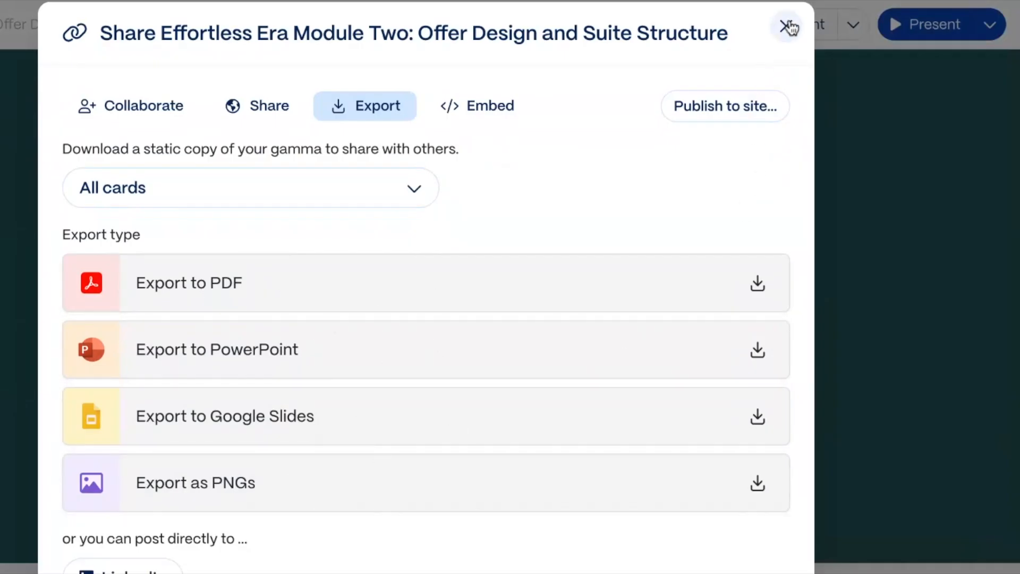
left_click(790, 26)
Present the workbook full screen, starting from the cover card
left_click(927, 23)
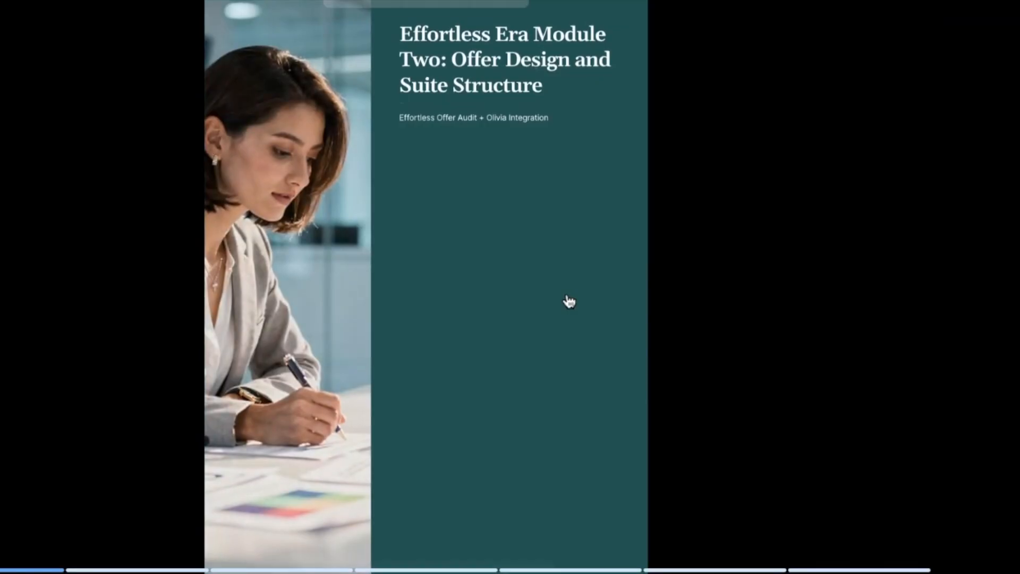